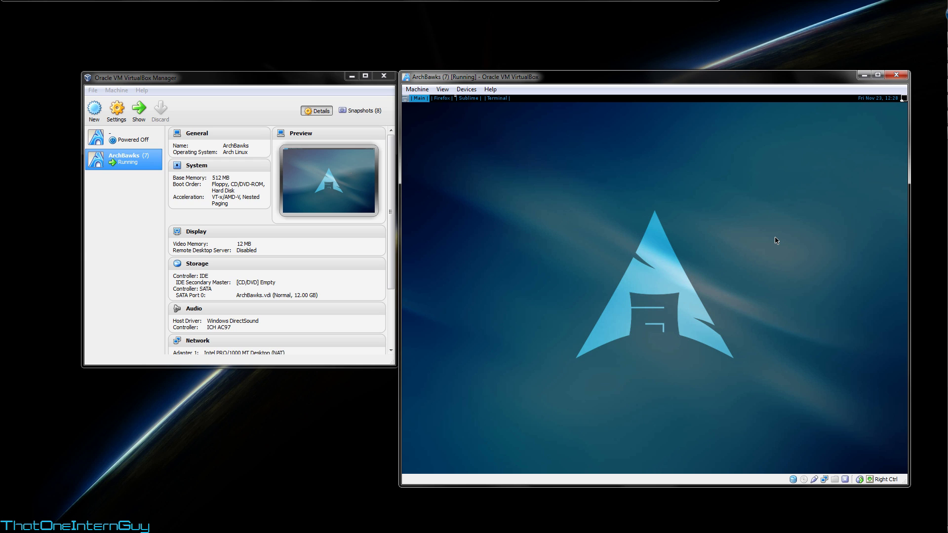
Step: Spawn an xterm on the Arch guest's awesome desktop with Mod4+Enter
{"action": "key", "text": "super+Return"}
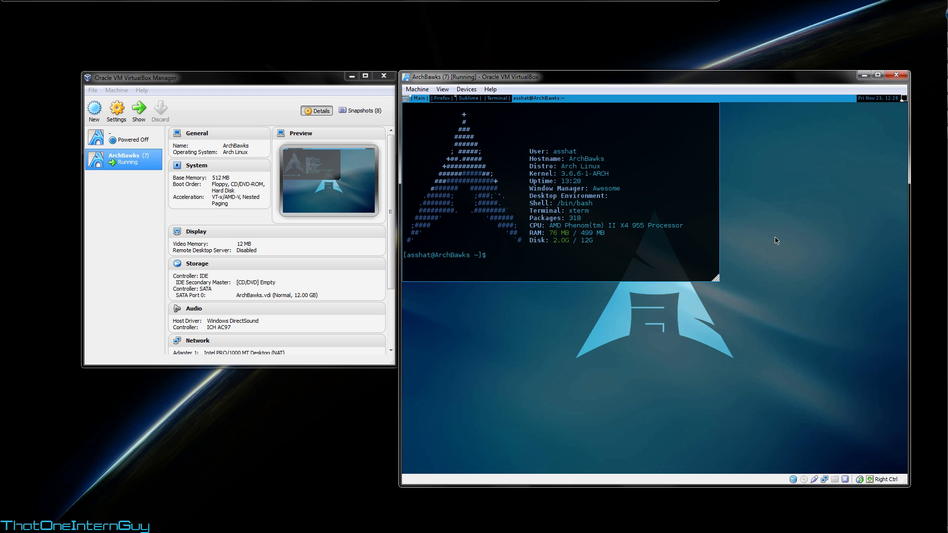
Step: Install pcmanfm with 'sudo pacman -S pcmanfm' and maximize the xterm
{"action": "type", "text": "sudo pacman -S pcmanfm"}
{"action": "key", "text": "Return"}
{"action": "key", "text": "Return"}
{"action": "key", "text": "Return"}
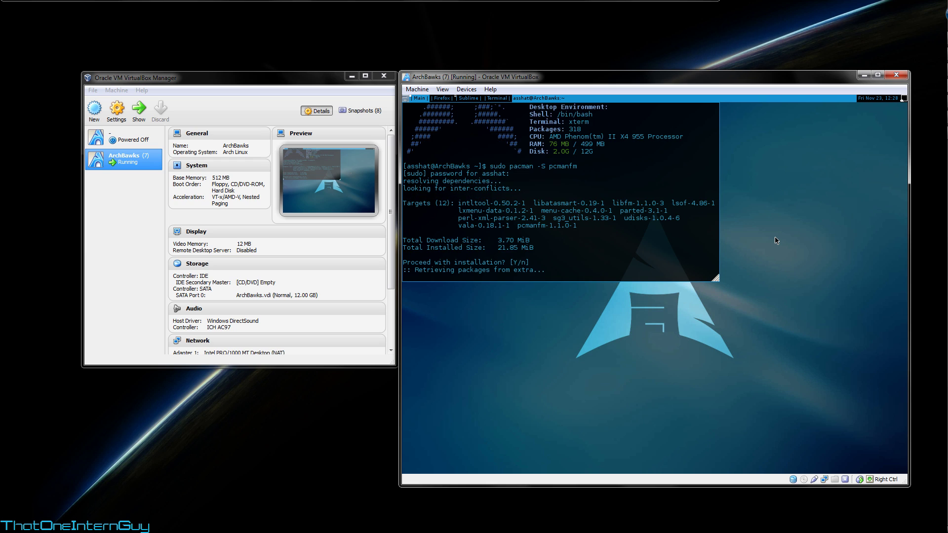
{"action": "key", "text": "super+shift+space"}
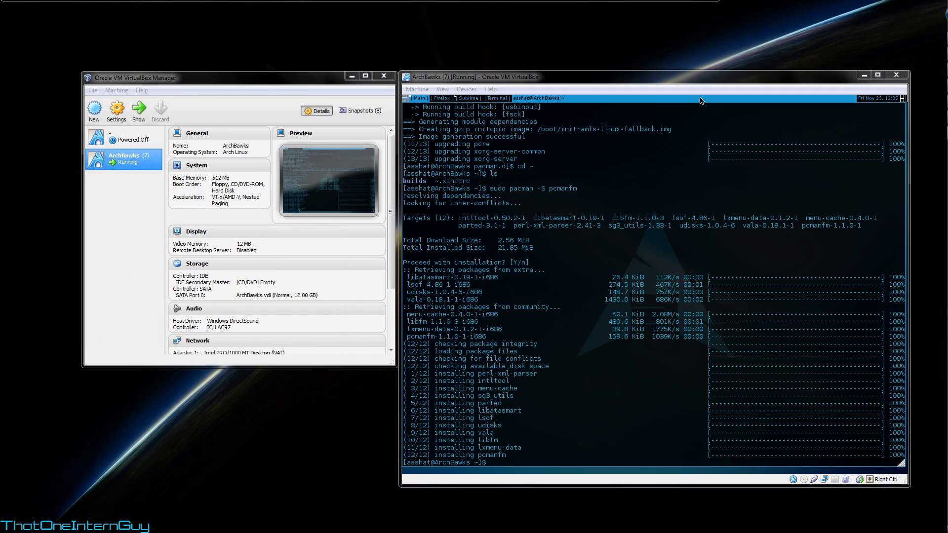
{"action": "left_click", "coordinate": [756, 214]}
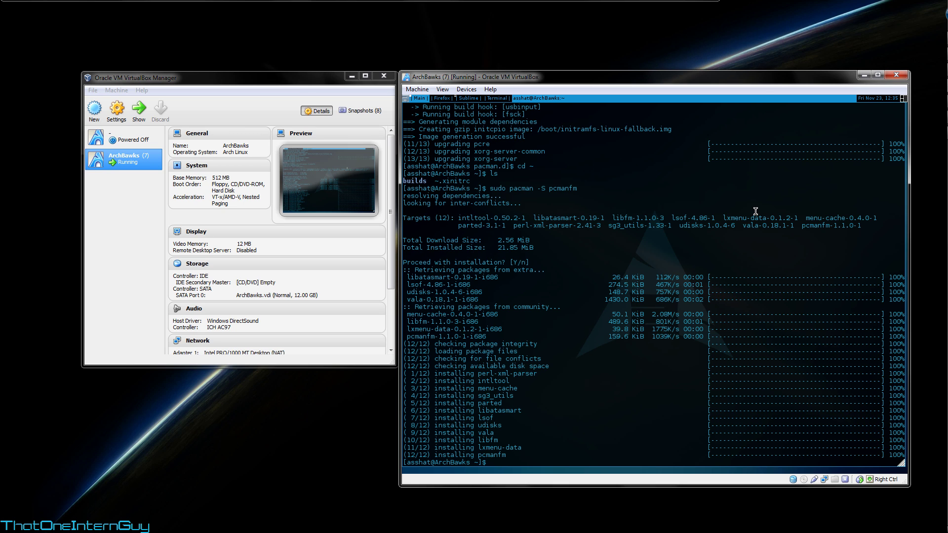
Step: Launch pcmanfm on tag 2 to confirm it shows the home folder, then return to the terminal tag
{"action": "key", "text": "super+2"}
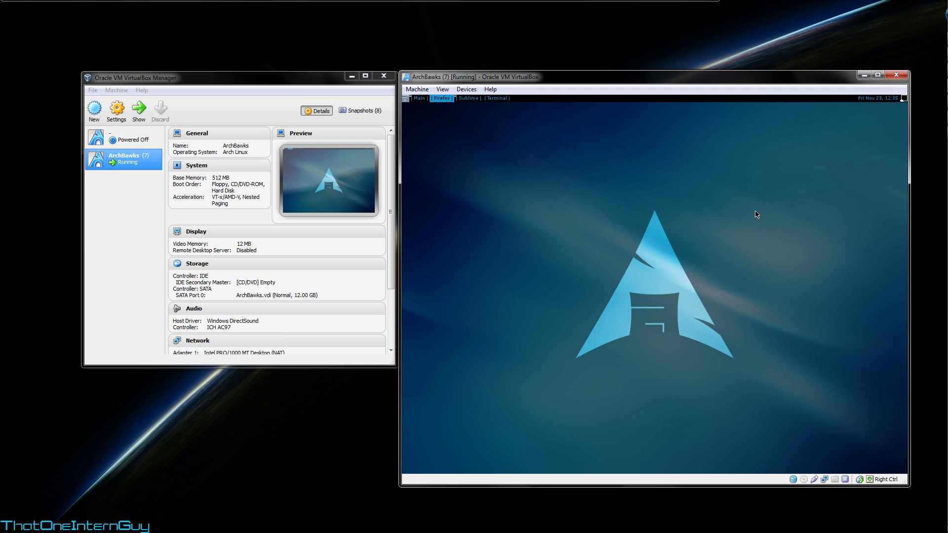
{"action": "key", "text": "super+r"}
{"action": "type", "text": "pcmanfm"}
{"action": "key", "text": "Return"}
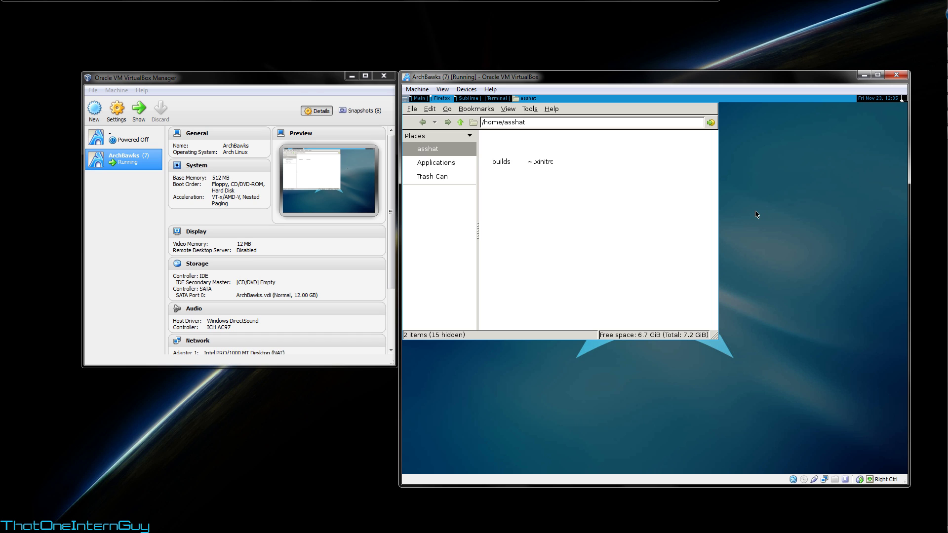
{"action": "key", "text": "super+4"}
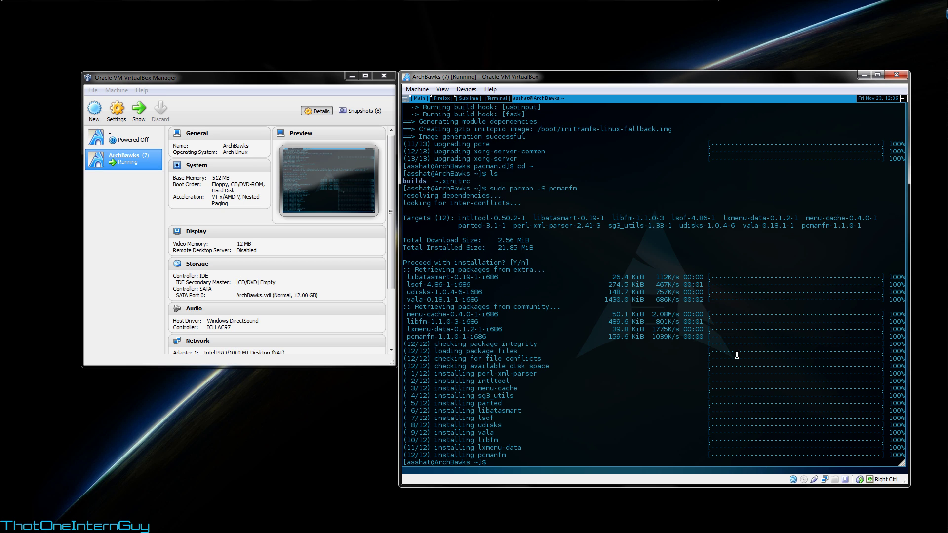
Step: Install ristretto with 'pacaur -S ristretto', correcting the misspelled 'risretto' and accepting the install
{"action": "type", "text": "pacaur -S risretto"}
{"action": "key", "text": "Return"}
{"action": "key", "text": "Up"}
{"action": "key", "text": "Left"}
{"action": "key", "text": "Left"}
{"action": "key", "text": "Left"}
{"action": "key", "text": "Left"}
{"action": "type", "text": "t"}
{"action": "key", "text": "Return"}
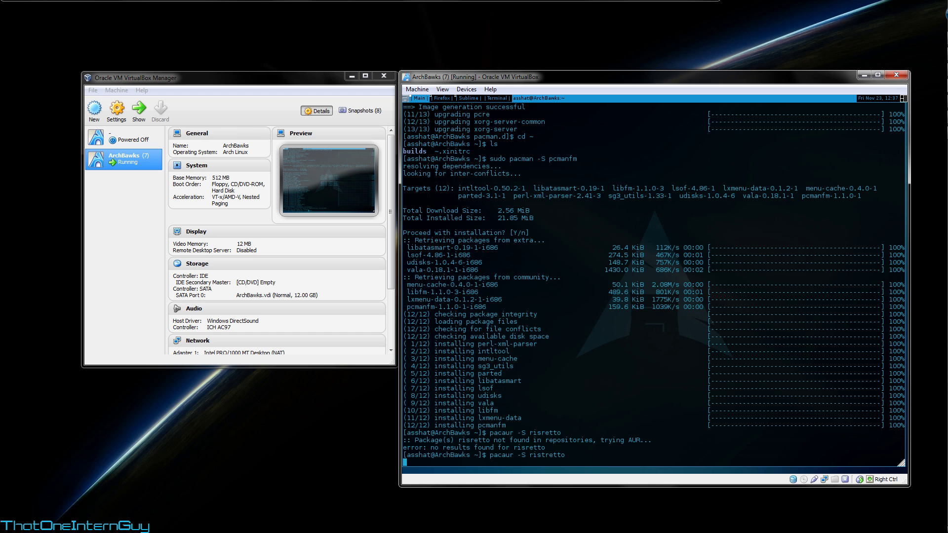
{"action": "key", "text": "Return"}
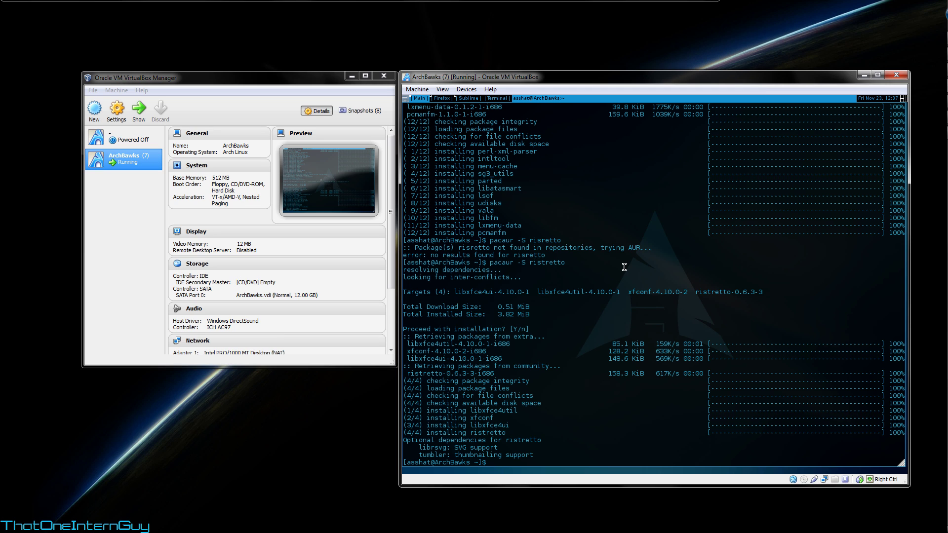
Step: Close the PCManFM window and launch firefox from the run prompt
{"action": "key", "text": "super+e"}
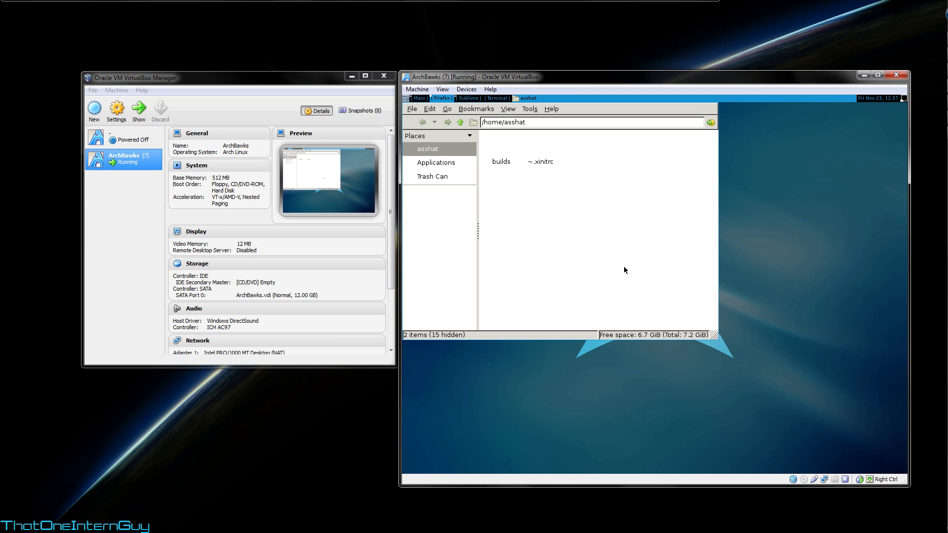
{"action": "key", "text": "super+shift+c"}
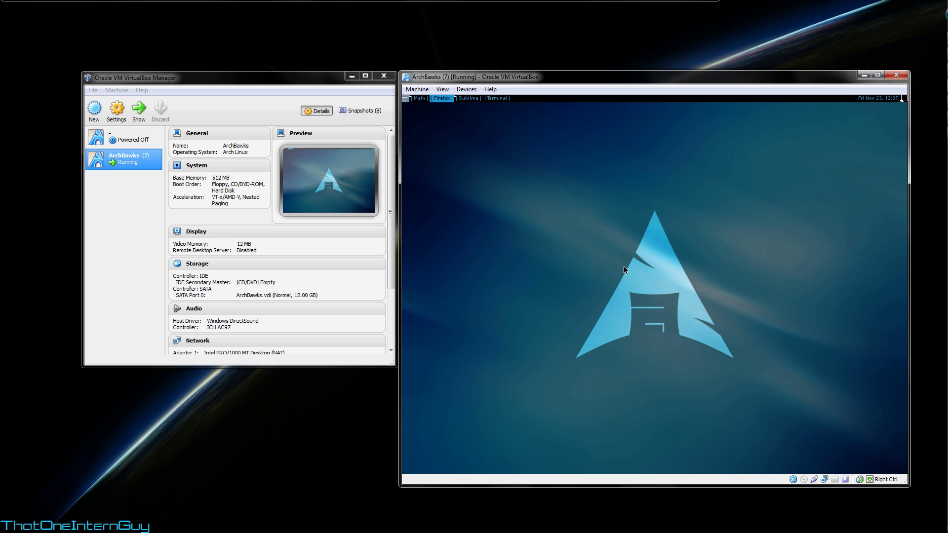
{"action": "key", "text": "super+p"}
{"action": "type", "text": "firefox"}
{"action": "key", "text": "Return"}
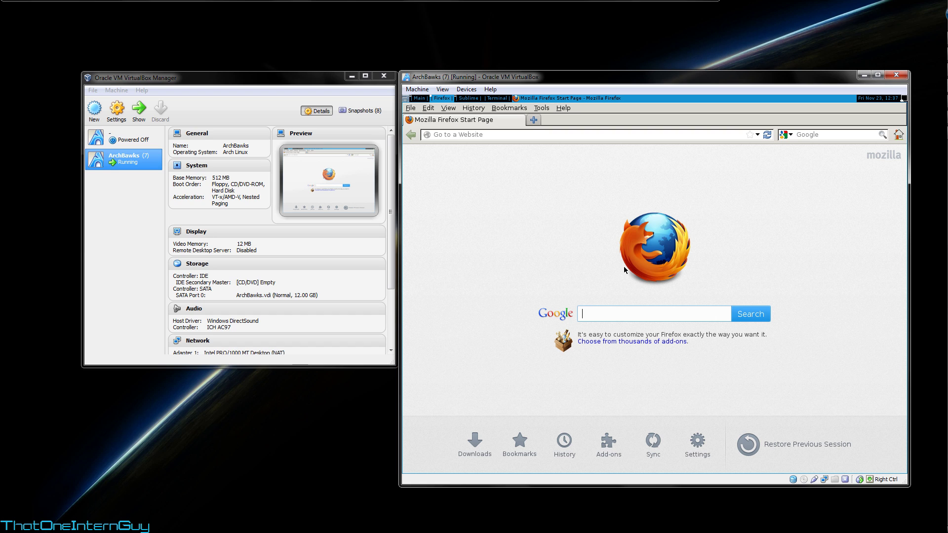
Step: Go to nik.bot.nu, open its BROWSE gallery and scroll down to page 1
{"action": "key", "text": "ctrl+l"}
{"action": "type", "text": "nik.bot.nu"}
{"action": "key", "text": "Return"}
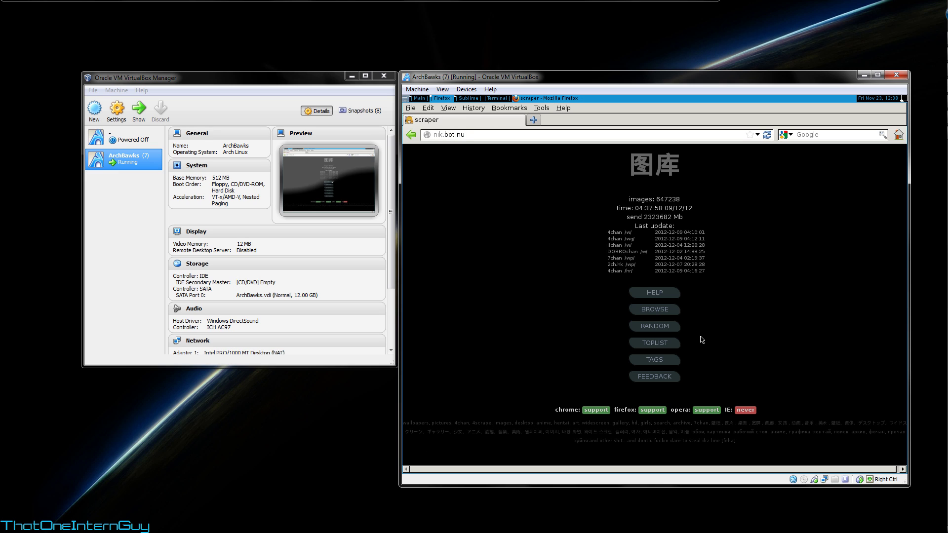
{"action": "left_click", "coordinate": [669, 311]}
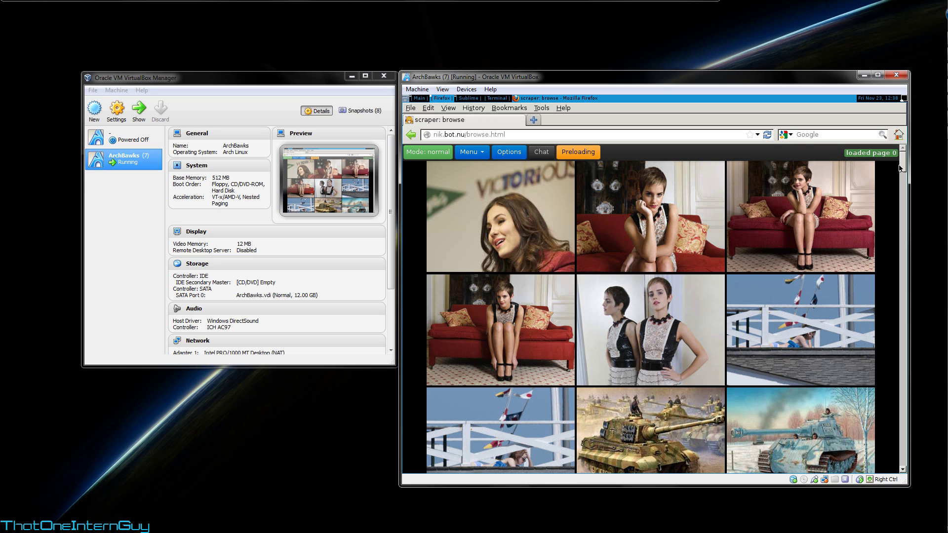
{"action": "left_click_drag", "start_coordinate": [901, 161], "coordinate": [899, 223]}
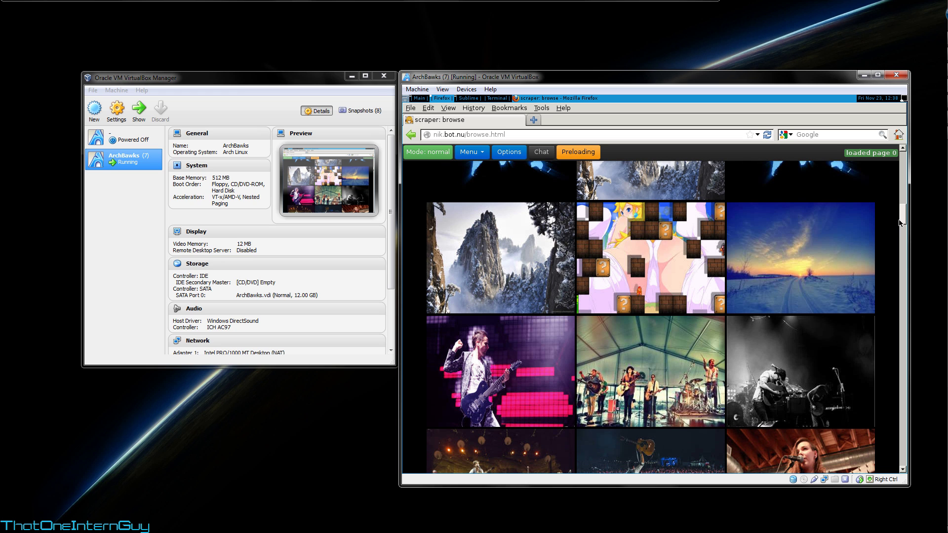
{"action": "left_click_drag", "start_coordinate": [899, 223], "coordinate": [894, 253]}
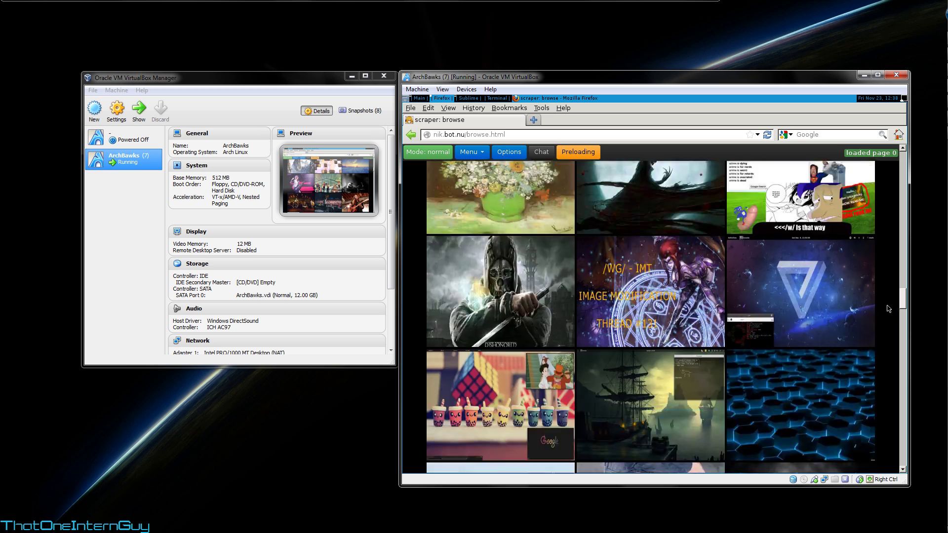
{"action": "scroll", "coordinate": [889, 308], "scroll_direction": "down", "scroll_amount": 20}
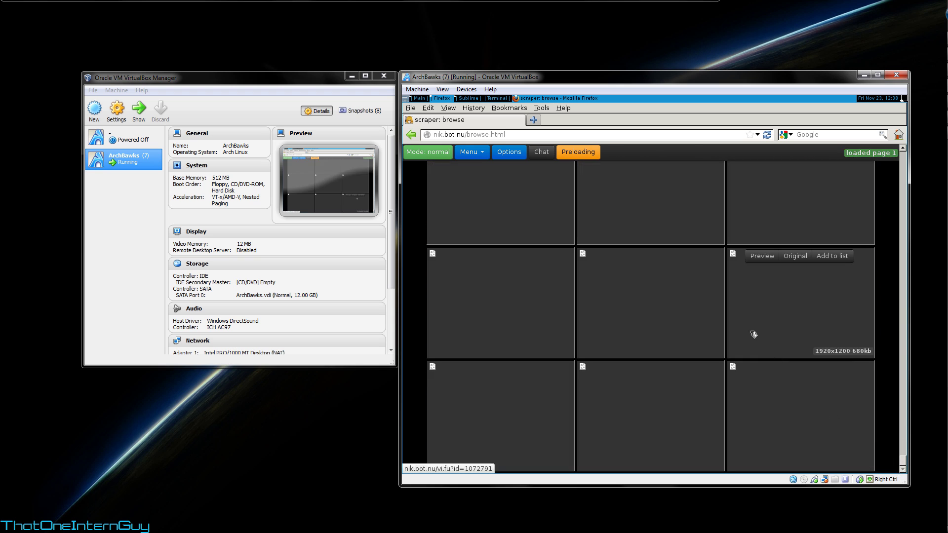
Step: Filter the nik.bot.nu gallery by the name 'archlinux', then switch to tag 4
{"action": "left_click", "coordinate": [519, 154]}
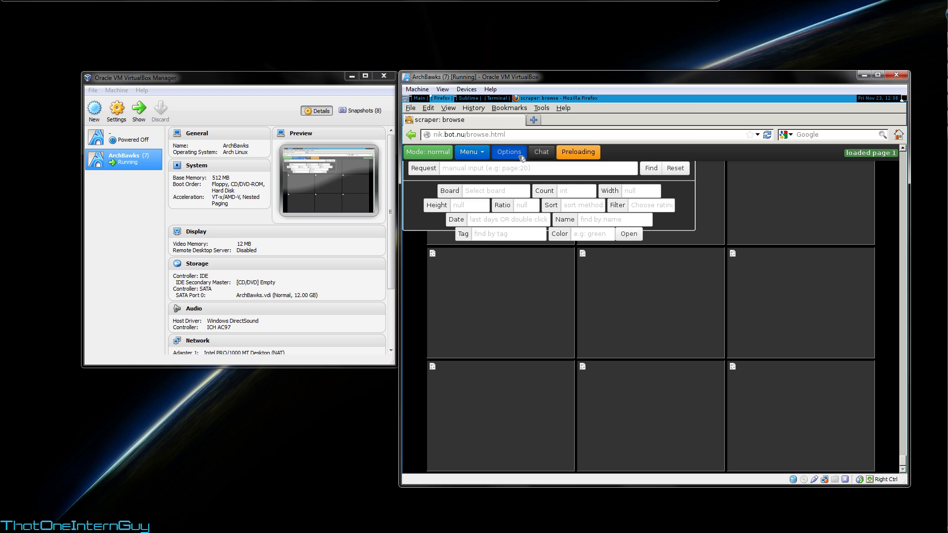
{"action": "left_click", "coordinate": [594, 221]}
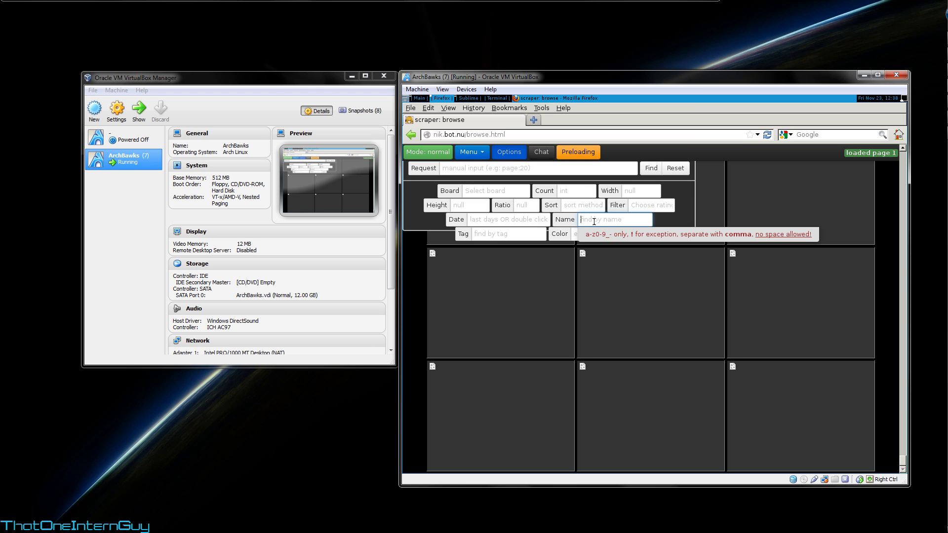
{"action": "type", "text": "archl"}
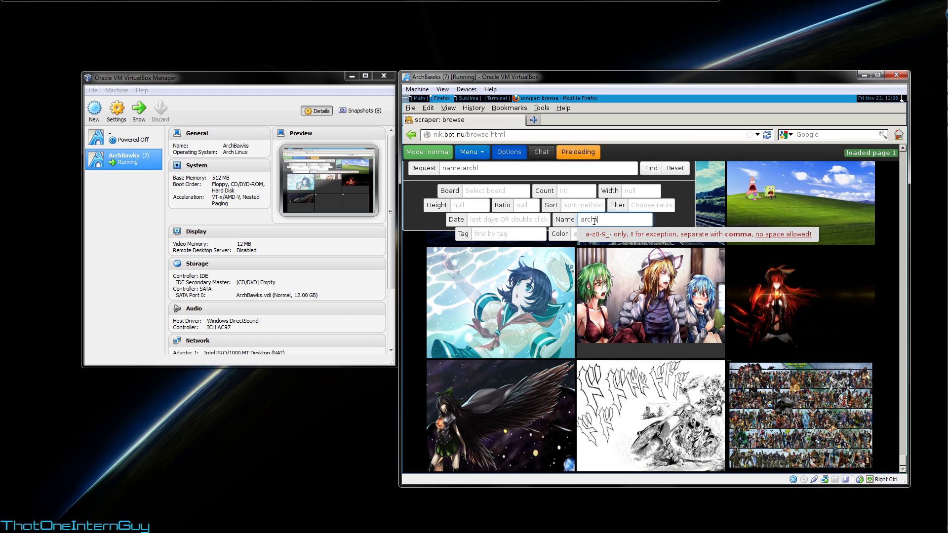
{"action": "type", "text": "inuh"}
{"action": "key", "text": "BackSpace"}
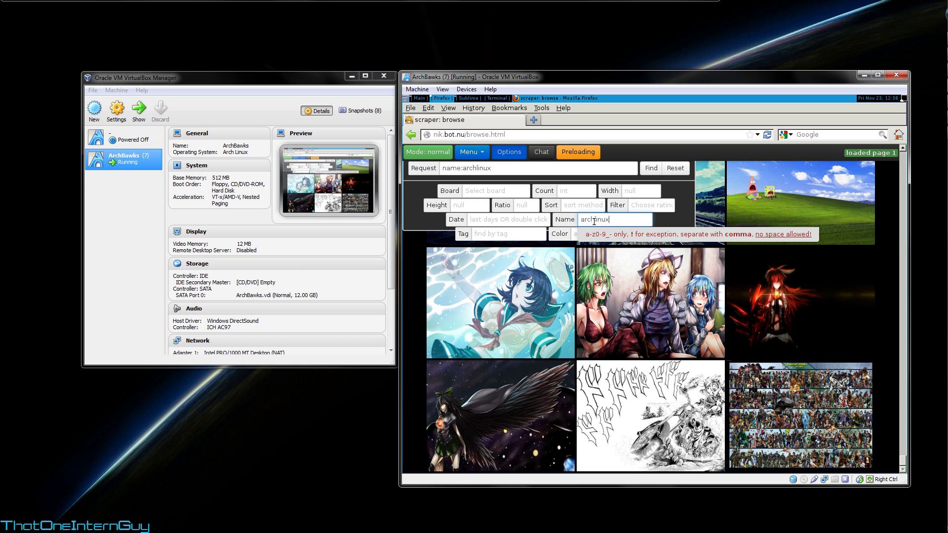
{"action": "type", "text": "x"}
{"action": "left_click", "coordinate": [652, 169]}
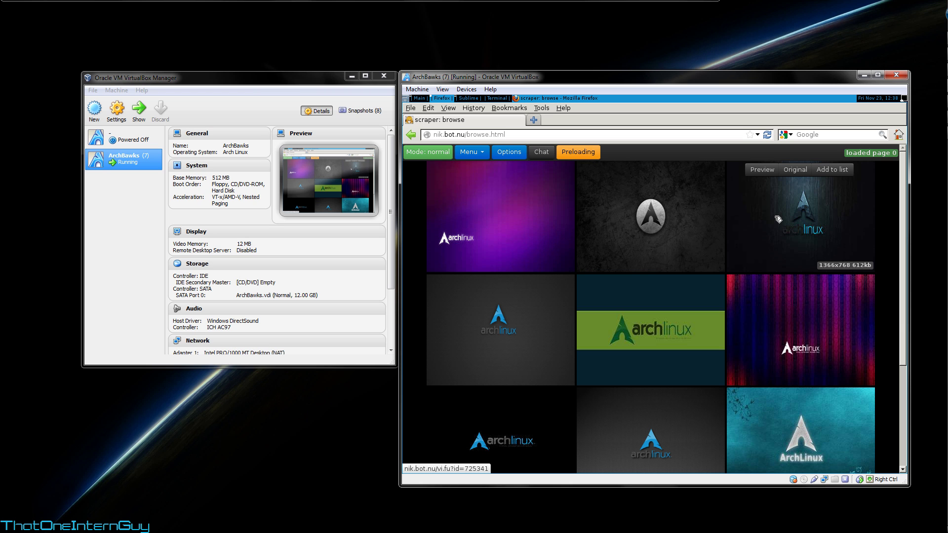
{"action": "key", "text": "super+4"}
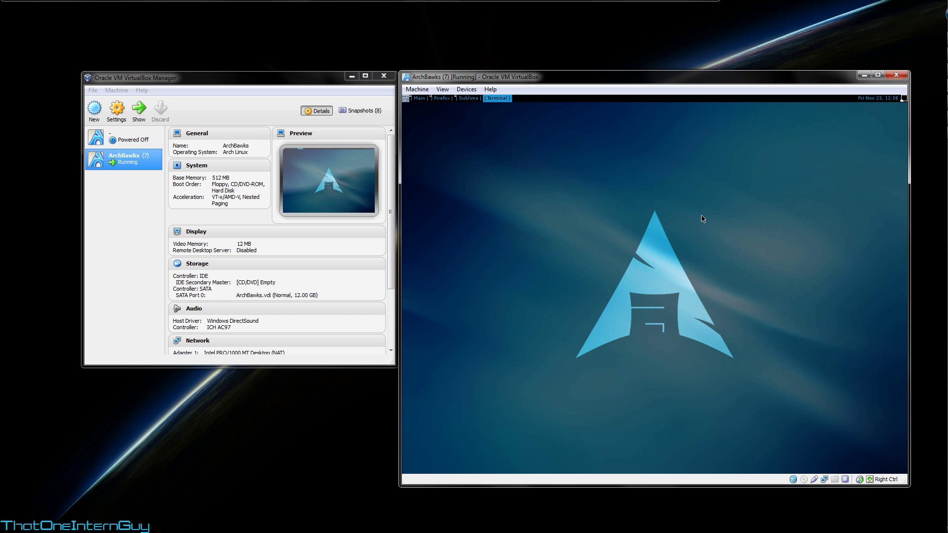
Step: In a new xterm, run 'yaourt arch wallpapers' and install archlinux-special-wallpapers into /usr/share/archwall
{"action": "key", "text": "super+Return"}
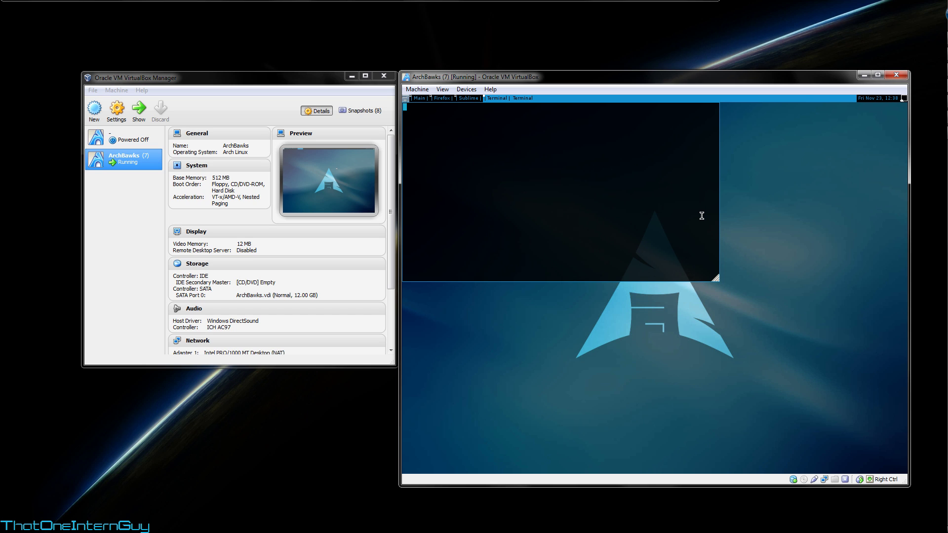
{"action": "type", "text": "yaourt arch wa"}
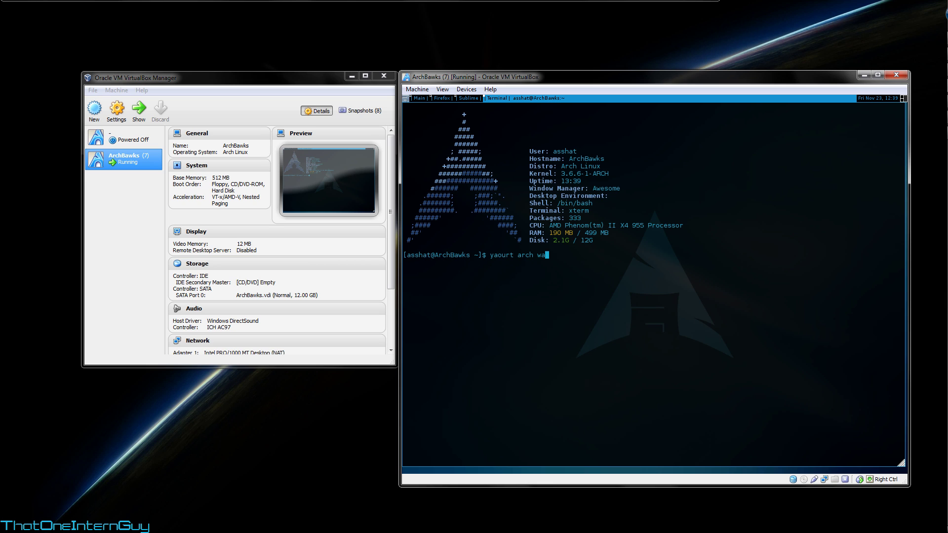
{"action": "type", "text": "llpapers"}
{"action": "key", "text": "Return"}
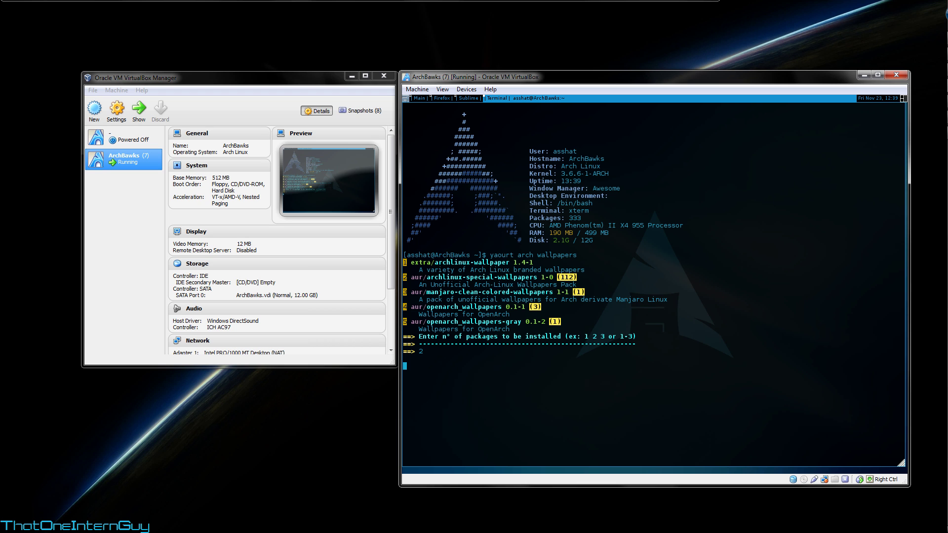
{"action": "key", "text": "Return"}
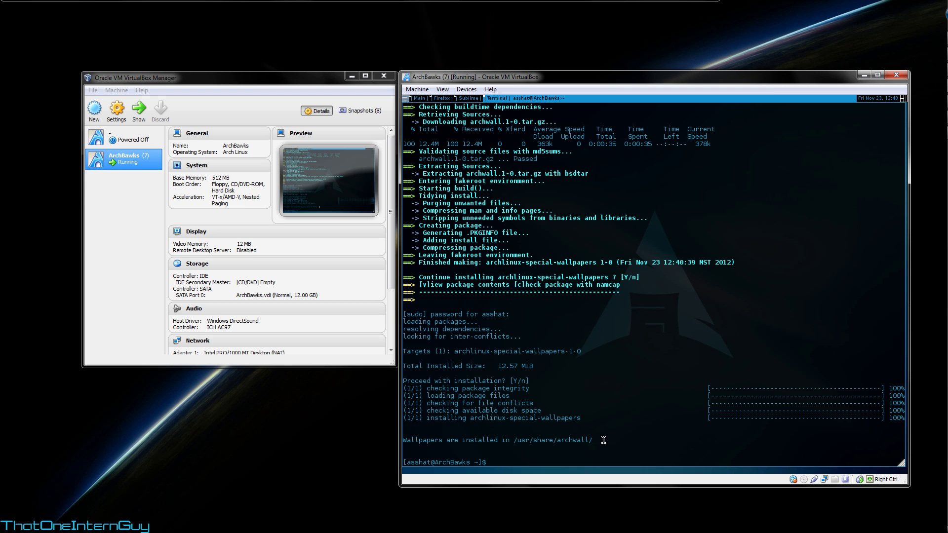
{"action": "left_click_drag", "start_coordinate": [603, 439], "coordinate": [526, 440]}
{"action": "left_click", "coordinate": [604, 428]}
Step: Close Firefox and launch ristretto from the run prompt
{"action": "key", "text": "super+Left"}
{"action": "key", "text": "super+Left"}
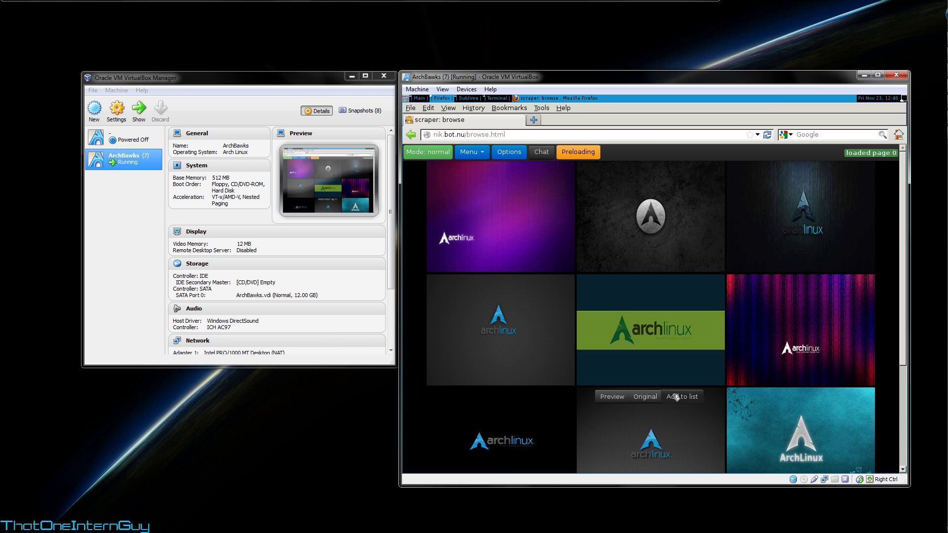
{"action": "key", "text": "super+shift+c"}
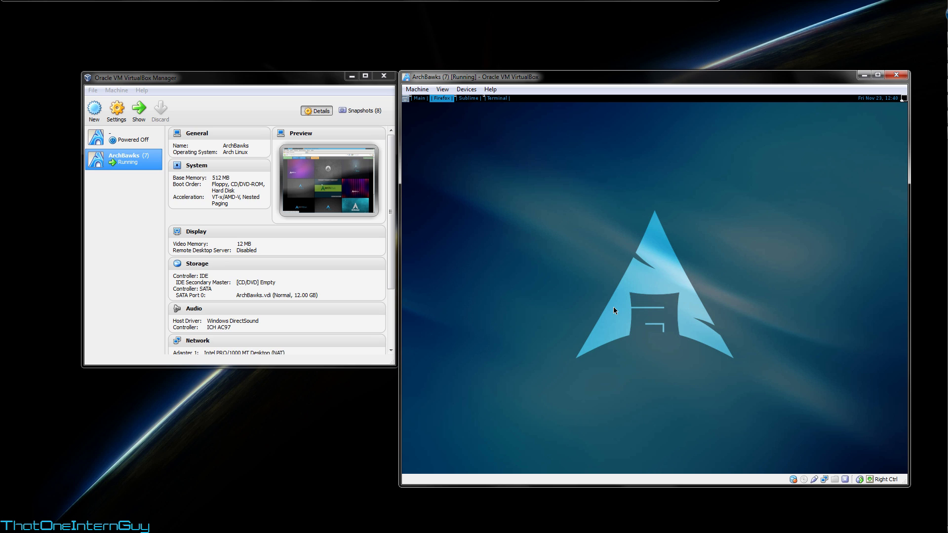
{"action": "key", "text": "super+p"}
{"action": "type", "text": "ristretto"}
{"action": "key", "text": "Return"}
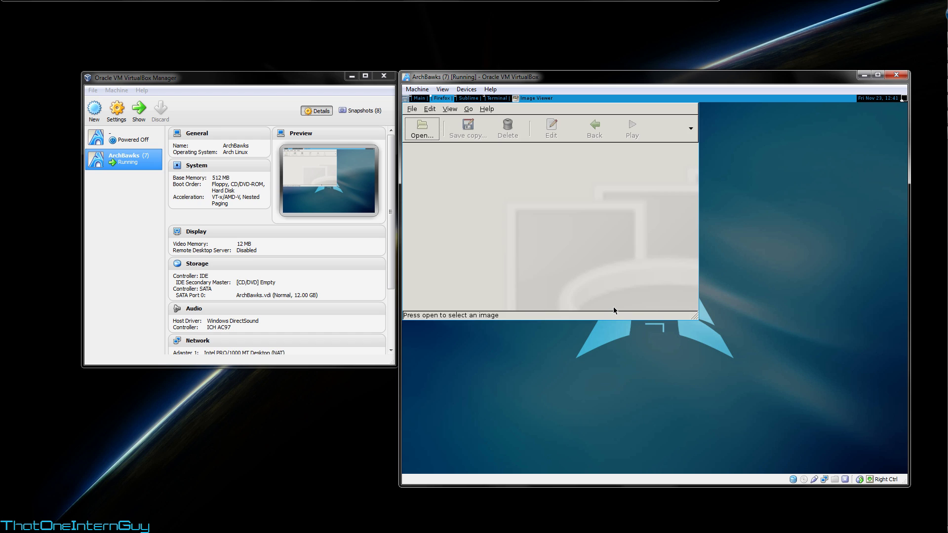
Step: Open Arch-Black.png from /usr/share/archwall in Ristretto
{"action": "left_click", "coordinate": [428, 136]}
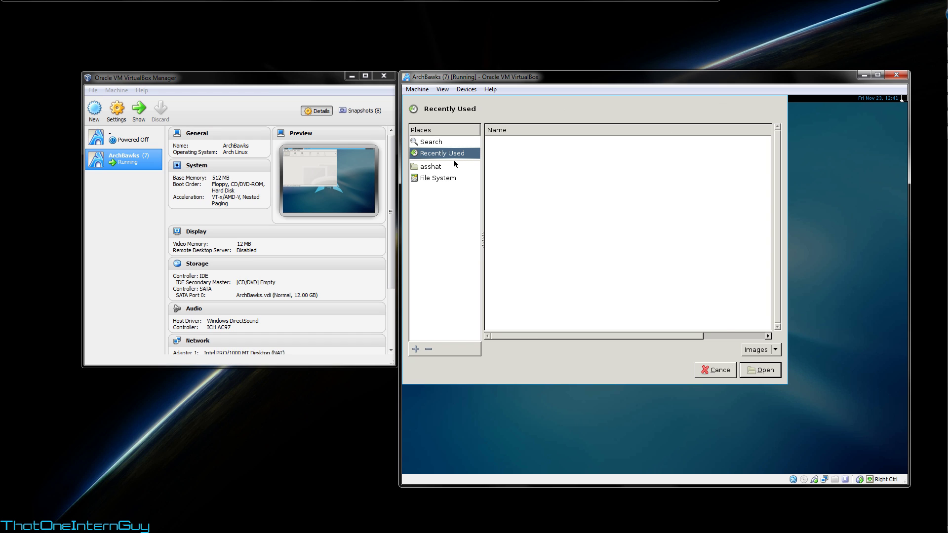
{"action": "left_click", "coordinate": [442, 177]}
{"action": "left_click", "coordinate": [497, 127]}
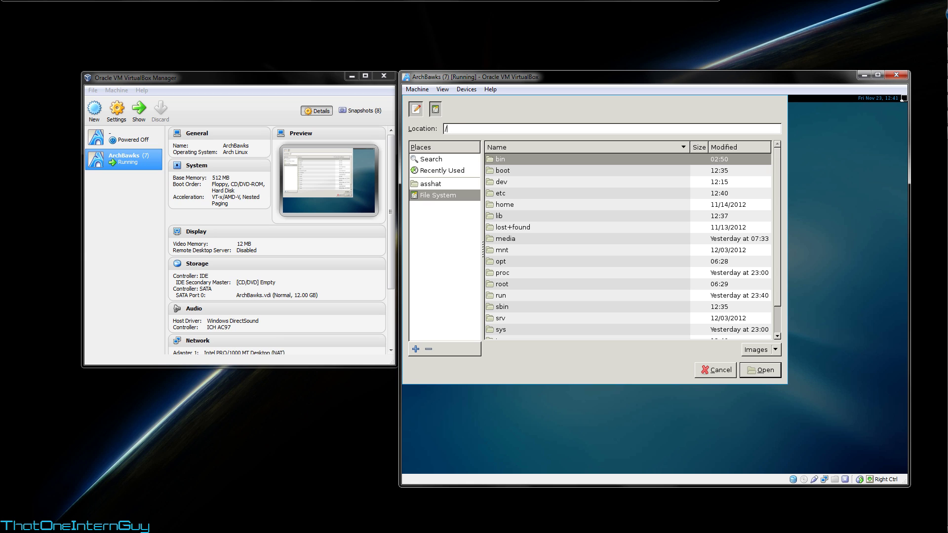
{"action": "type", "text": "usr/share/archwall/"}
{"action": "key", "text": "Return"}
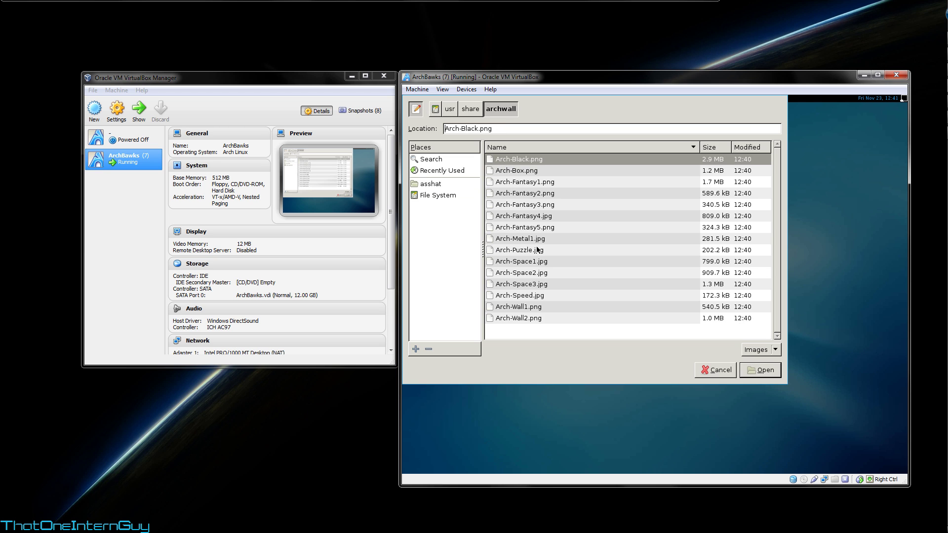
{"action": "key", "text": "Return"}
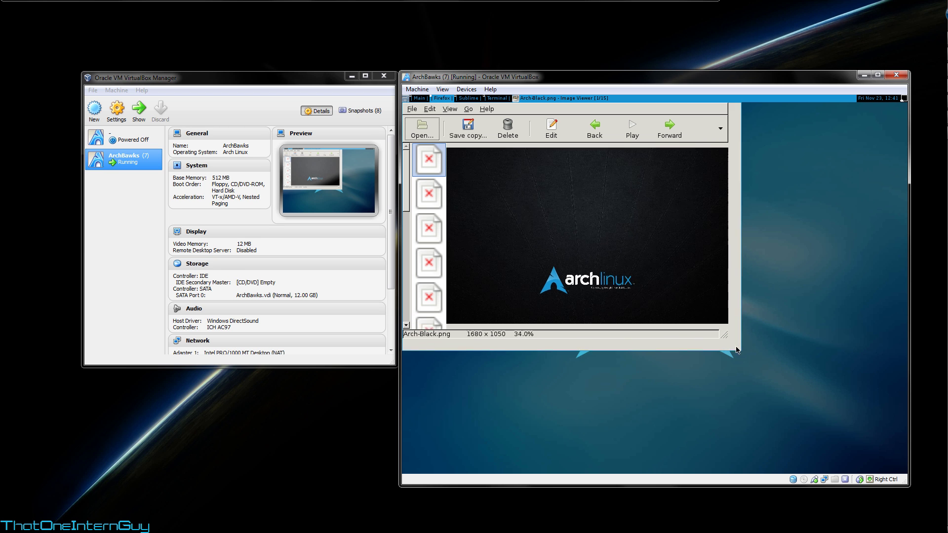
Step: Enlarge the Ristretto window and step through the wallpapers from Arch-Box.png to Arch-Space3.jpg
{"action": "left_click_drag", "start_coordinate": [747, 360], "coordinate": [833, 434]}
{"action": "left_click", "coordinate": [437, 200]}
{"action": "key", "text": "Right"}
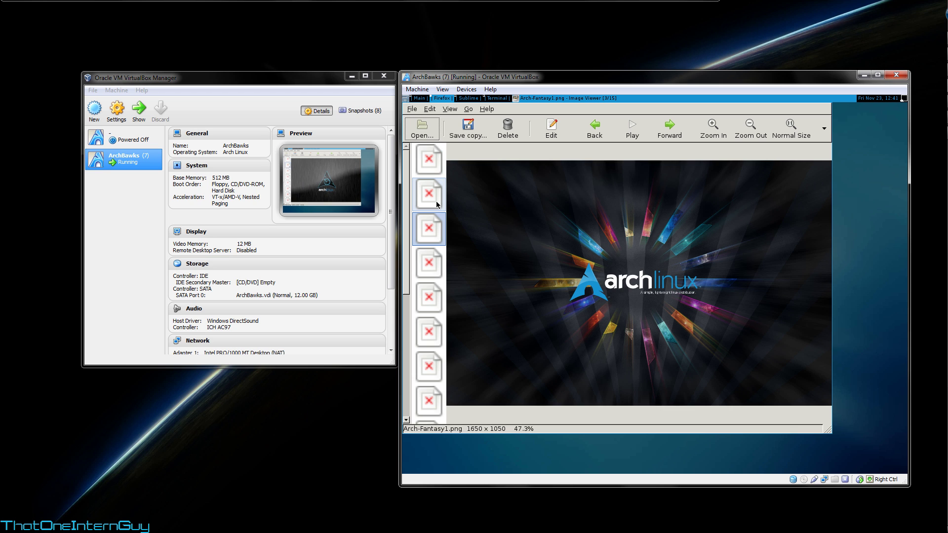
{"action": "key", "text": "Right"}
{"action": "key", "text": "Right"}
{"action": "key", "text": "Right"}
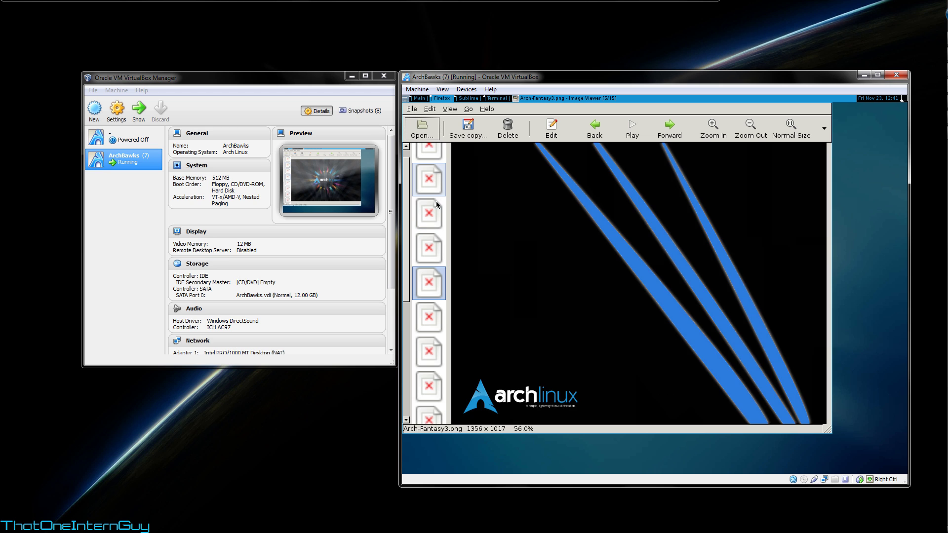
{"action": "key", "text": "Right"}
{"action": "key", "text": "Right"}
{"action": "key", "text": "Right"}
{"action": "key", "text": "Right"}
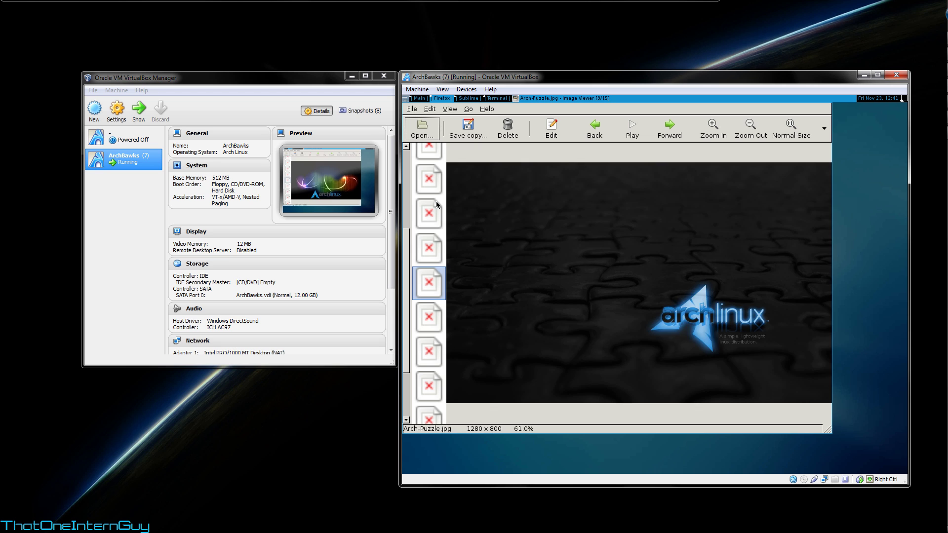
{"action": "key", "text": "Right"}
{"action": "key", "text": "Right"}
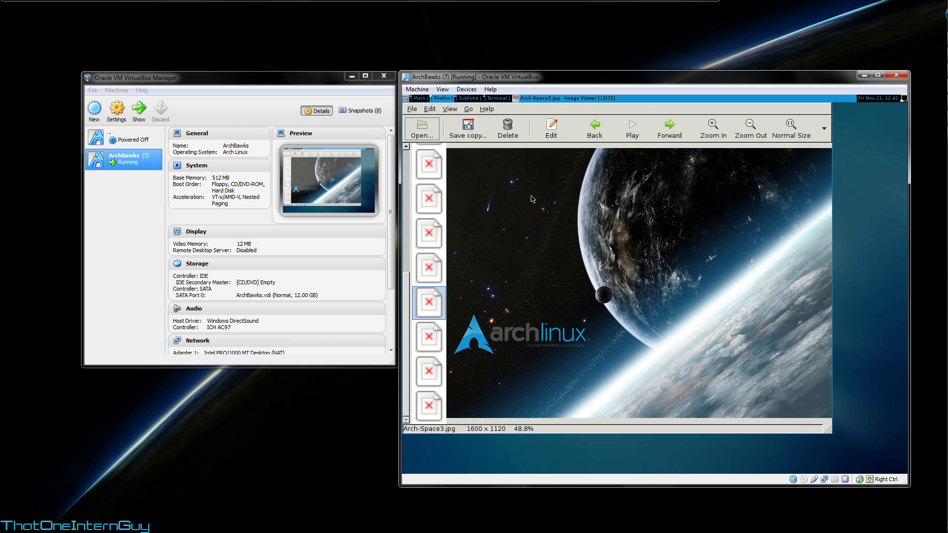
{"action": "key", "text": "alt+Tab"}
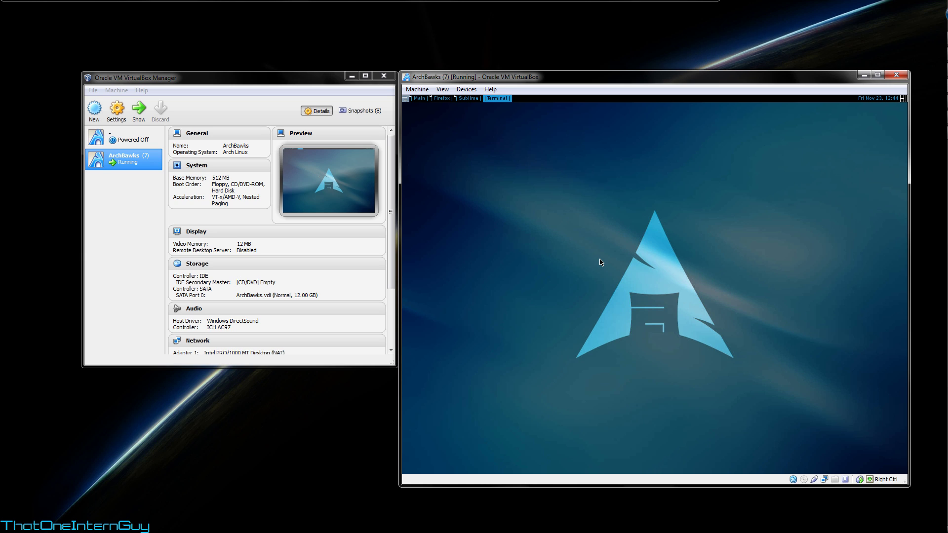
Step: Launch two pcmanfm windows from the run prompt and a new xterm beside them
{"action": "key", "text": "super+r"}
{"action": "type", "text": "pcmanfm"}
{"action": "key", "text": "Return"}
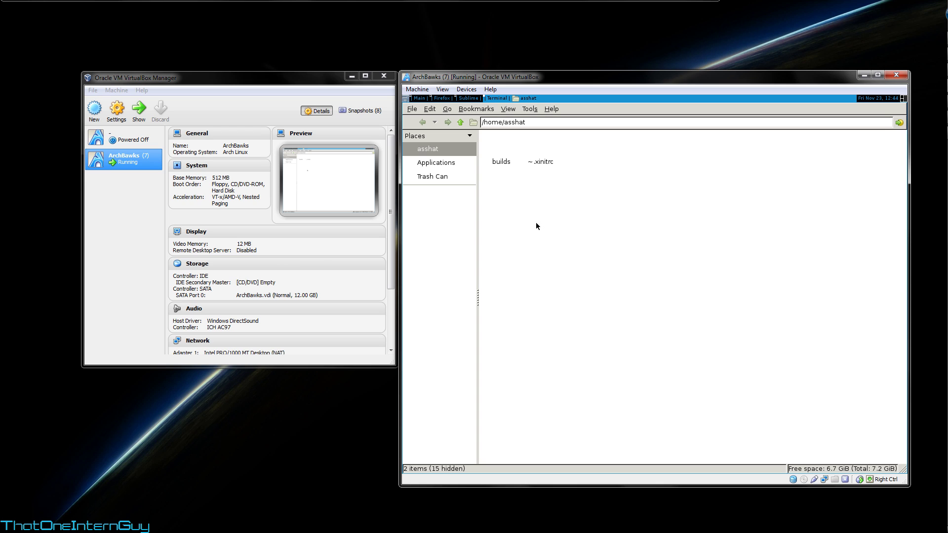
{"action": "key", "text": "super+r"}
{"action": "type", "text": "pcmanfm"}
{"action": "key", "text": "Return"}
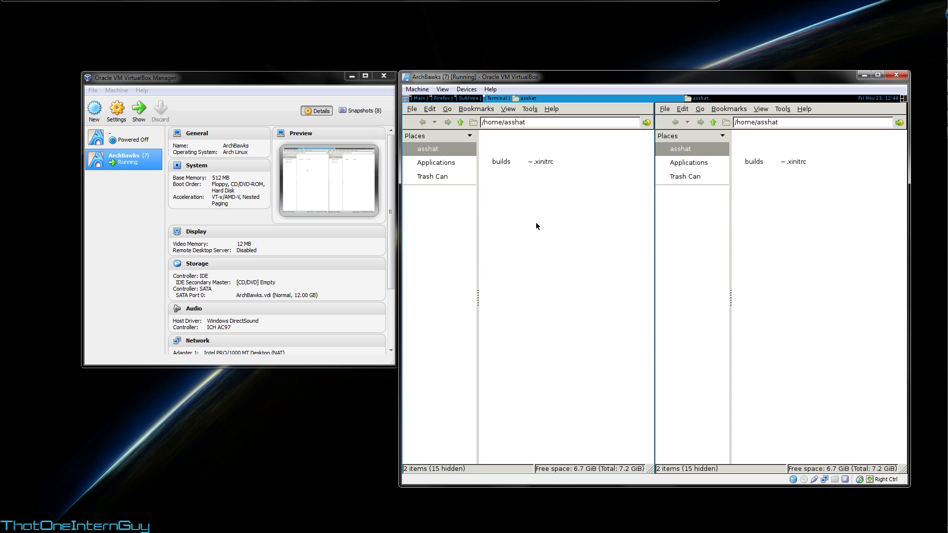
{"action": "key", "text": "super+Return"}
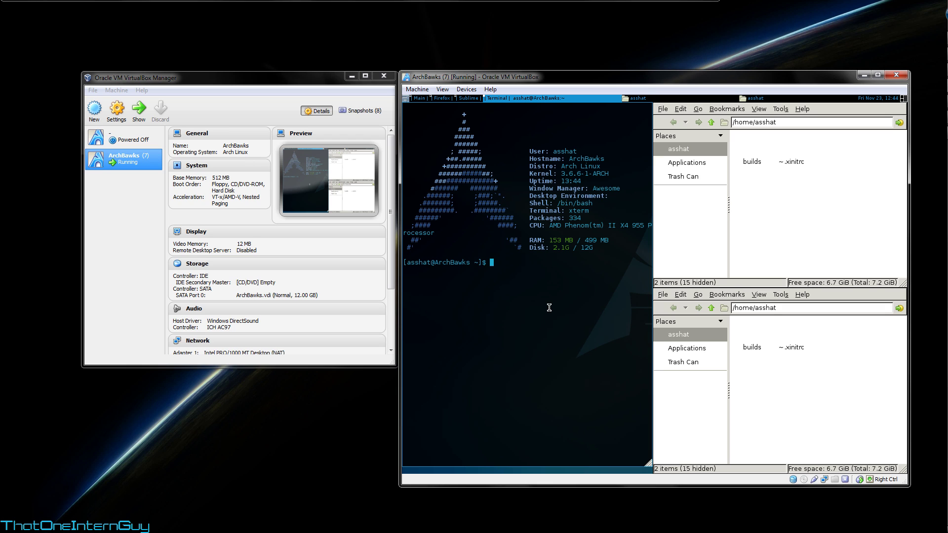
Step: In xterm, print the working directory and create a Wallpapers folder with mkdir
{"action": "type", "text": "pwd"}
{"action": "key", "text": "Return"}
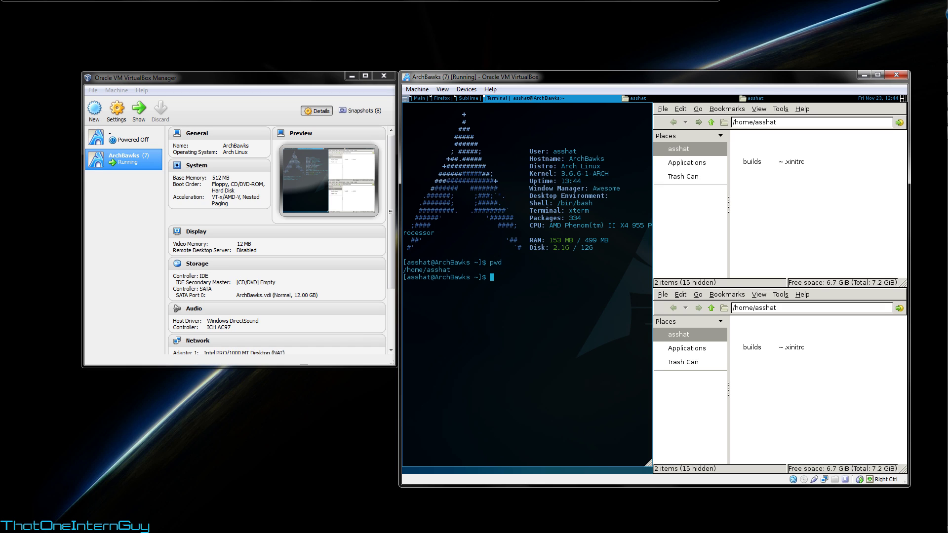
{"action": "type", "text": "mkdir Wallpapers"}
{"action": "key", "text": "Return"}
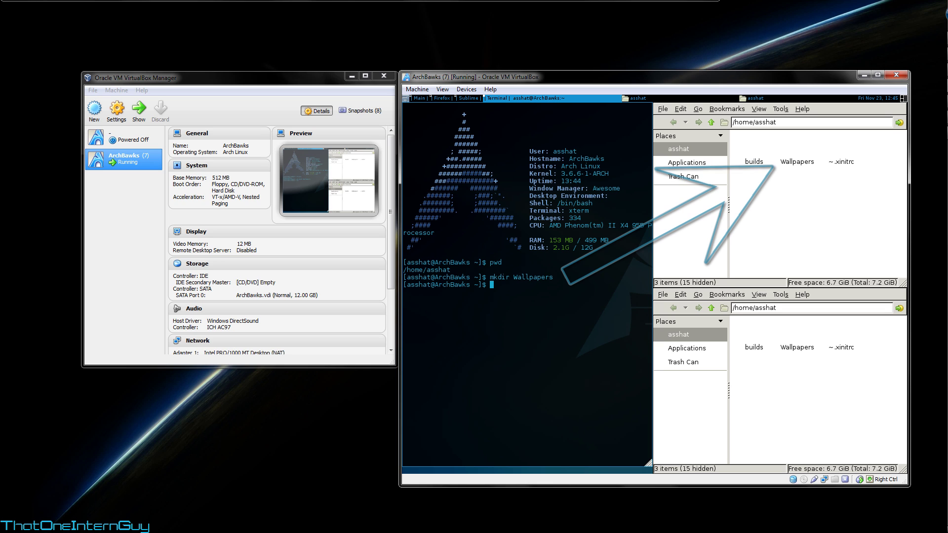
Step: Open the empty Wallpapers folder in both the upper and lower PCManFM windows
{"action": "left_click", "coordinate": [796, 163]}
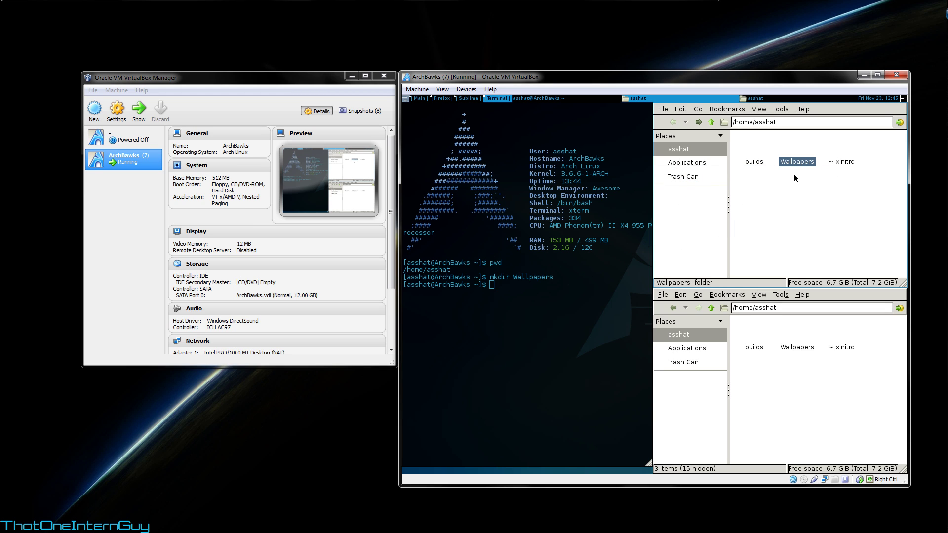
{"action": "double_click", "coordinate": [794, 163]}
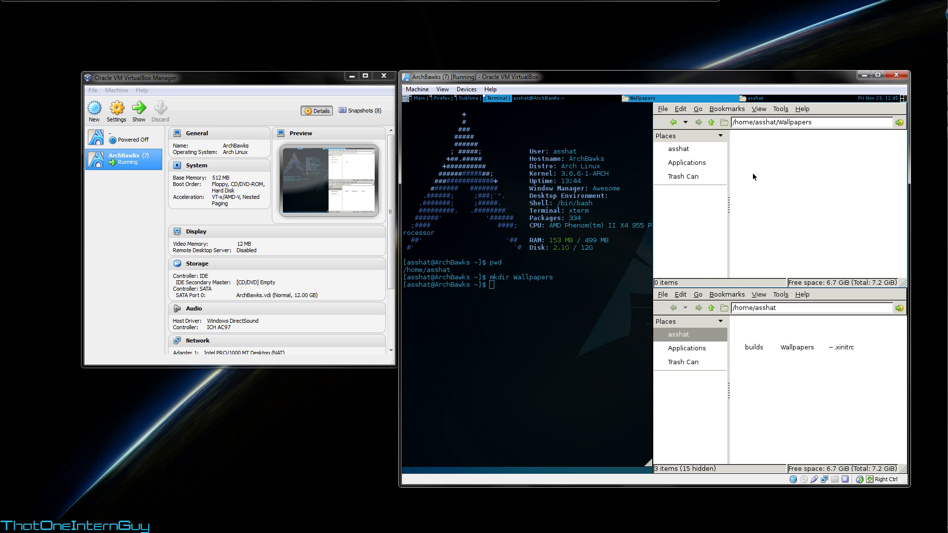
{"action": "key", "text": "Right"}
{"action": "key", "text": "Return"}
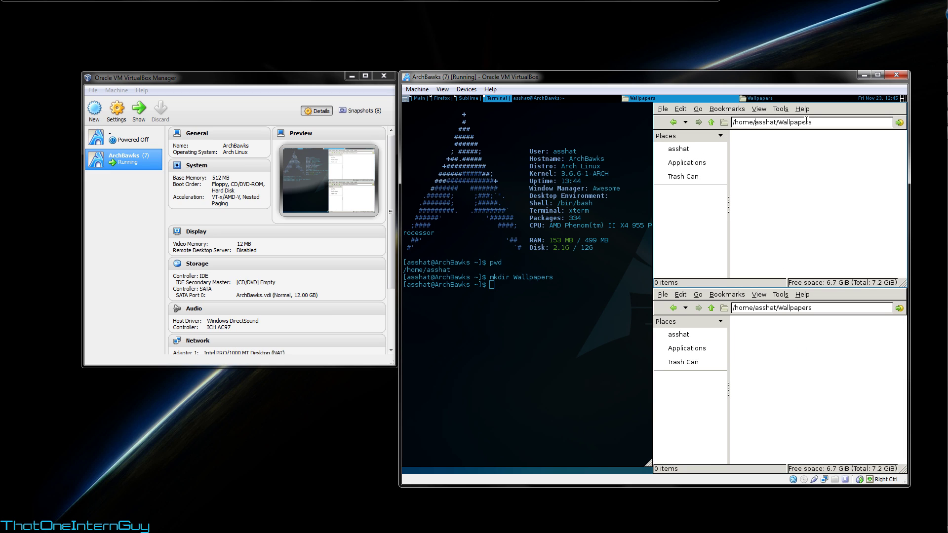
Step: Point the upper PCManFM window at /usr/share/archwall via its path bar
{"action": "left_click_drag", "start_coordinate": [820, 122], "coordinate": [721, 126]}
{"action": "type", "text": "/usr/share/archwall"}
{"action": "key", "text": "Return"}
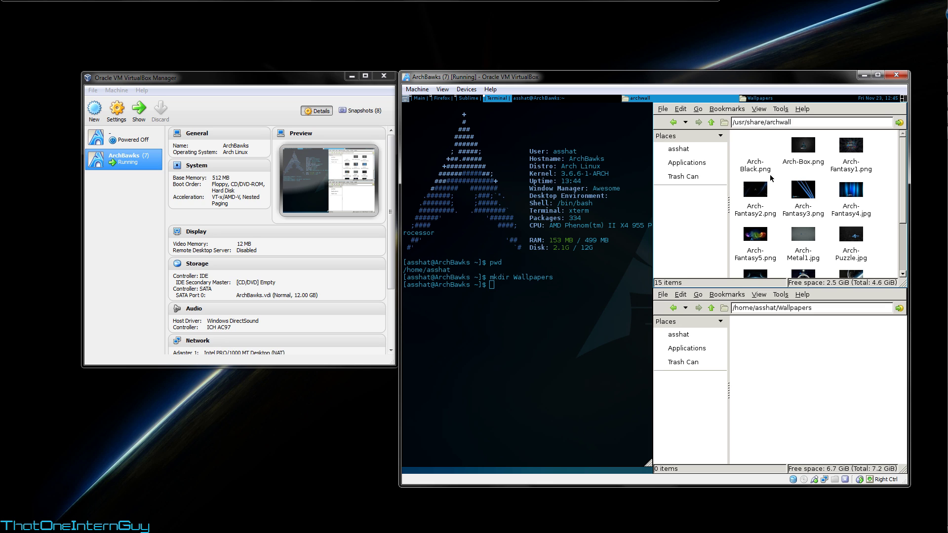
Step: In xterm, copy /usr/share/archwall/Arch-Space3.jpg to ~/Wallpapers/Wall.jpg with cp
{"action": "left_click", "coordinate": [500, 302]}
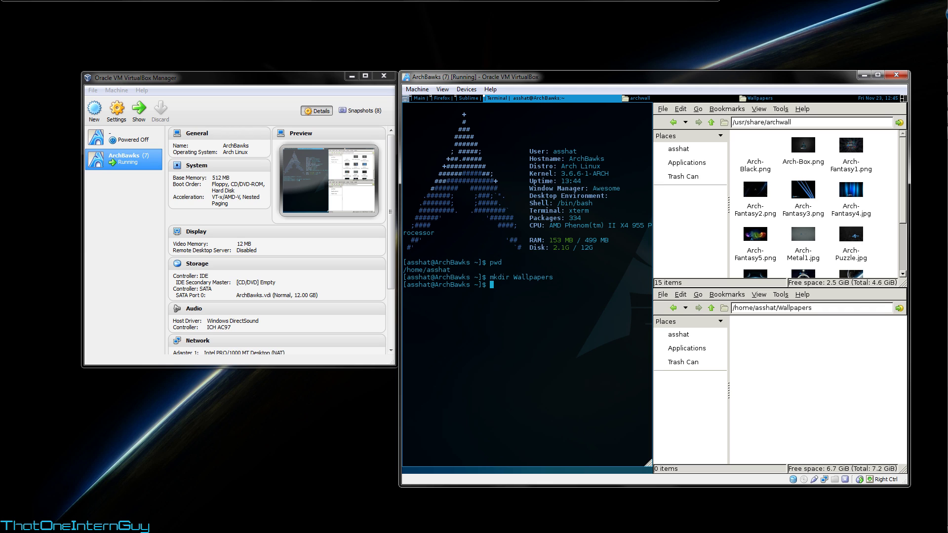
{"action": "type", "text": "cp /usr/share/archwall/Arch-Space3"}
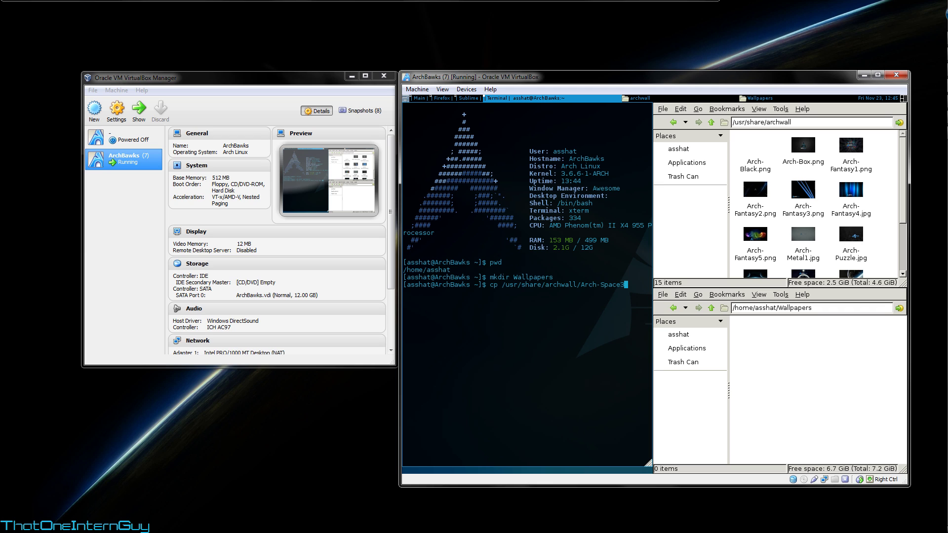
{"action": "key", "text": "Tab"}
{"action": "type", "text": "~/"}
{"action": "type", "text": "W"}
{"action": "key", "text": "Tab"}
{"action": "type", "text": "Wall.jpg"}
{"action": "key", "text": "Return"}
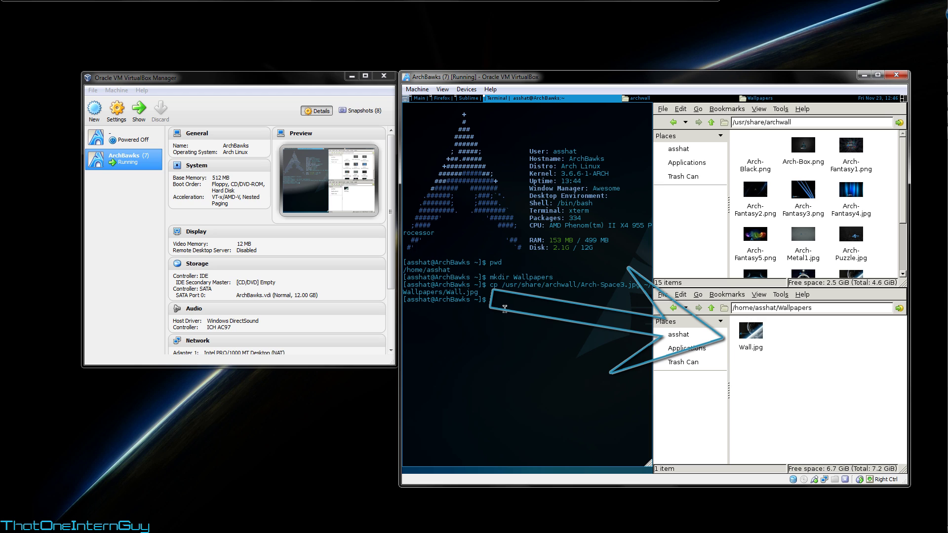
Step: Select the copied Wall.jpg in the file manager to confirm it arrived
{"action": "left_click", "coordinate": [749, 335]}
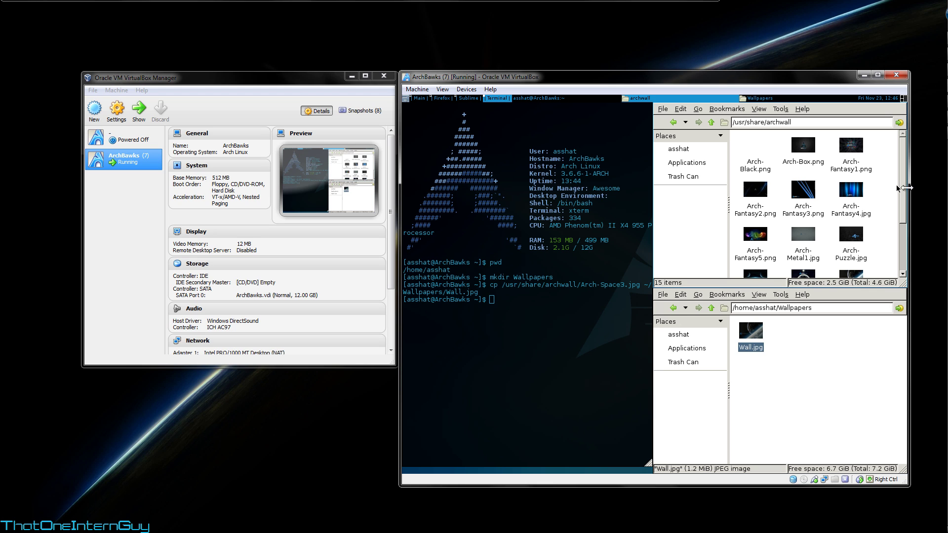
{"action": "scroll", "coordinate": [850, 239], "scroll_direction": "down", "scroll_amount": 3}
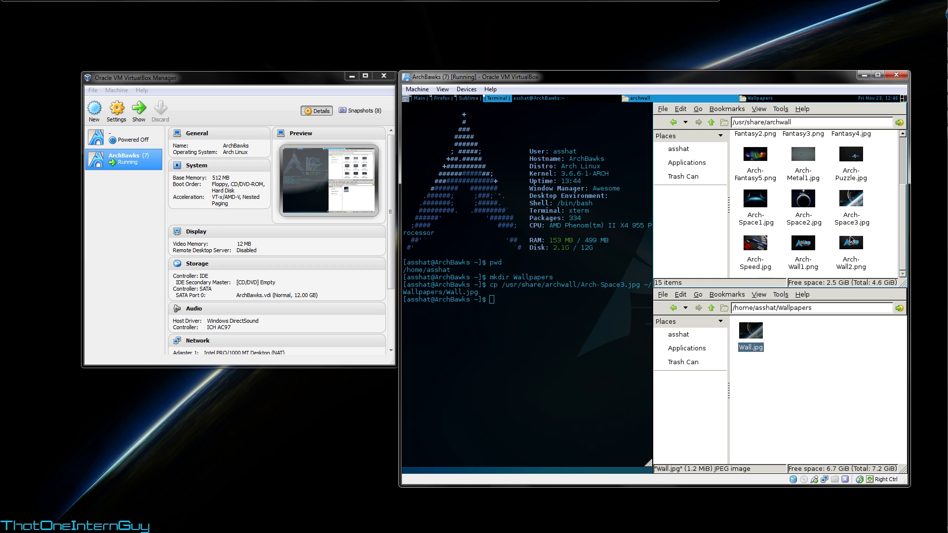
{"action": "scroll", "coordinate": [906, 215], "scroll_direction": "up", "scroll_amount": 1}
{"action": "scroll", "coordinate": [906, 216], "scroll_direction": "up", "scroll_amount": 2}
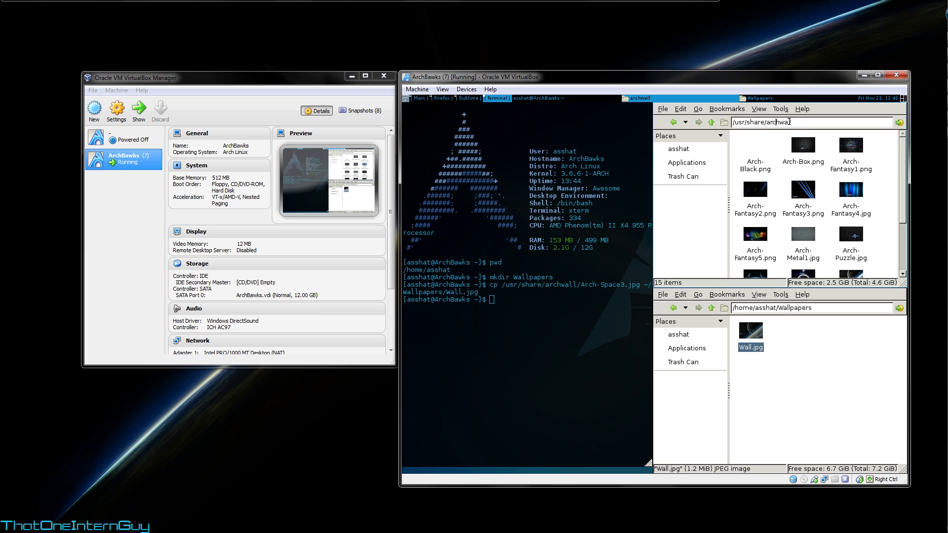
Step: Navigate PCManFM to the awesome theme folder ~/.config/awesome/themes/arch
{"action": "key", "text": "ctrl+a"}
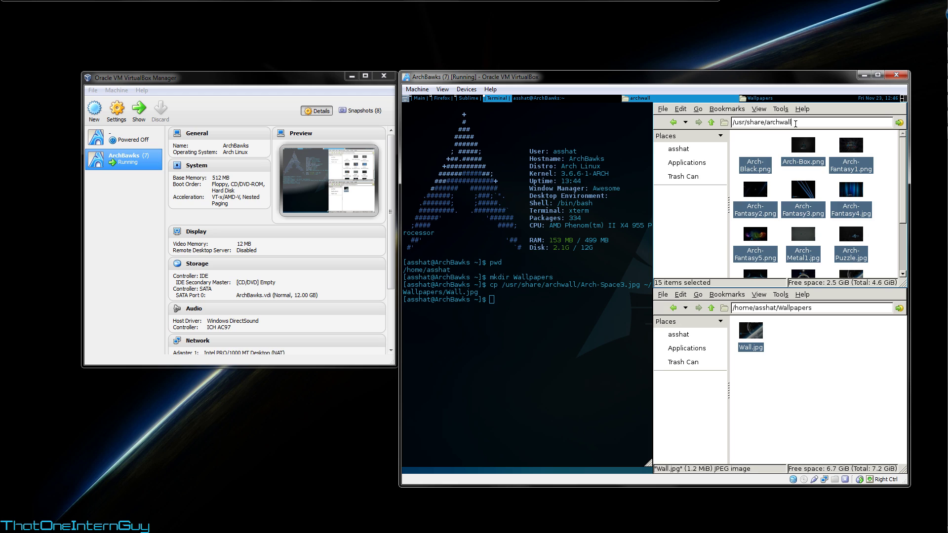
{"action": "triple_click", "coordinate": [795, 123]}
{"action": "type", "text": "/home"}
{"action": "type", "text": "/ah"}
{"action": "type", "text": "sshat"}
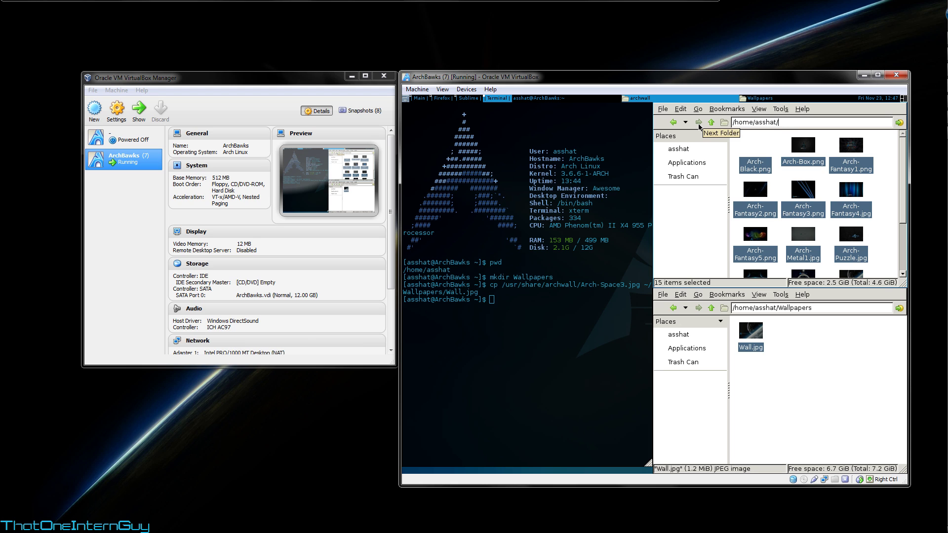
{"action": "type", "text": "/.config/awesome/themes/arch"}
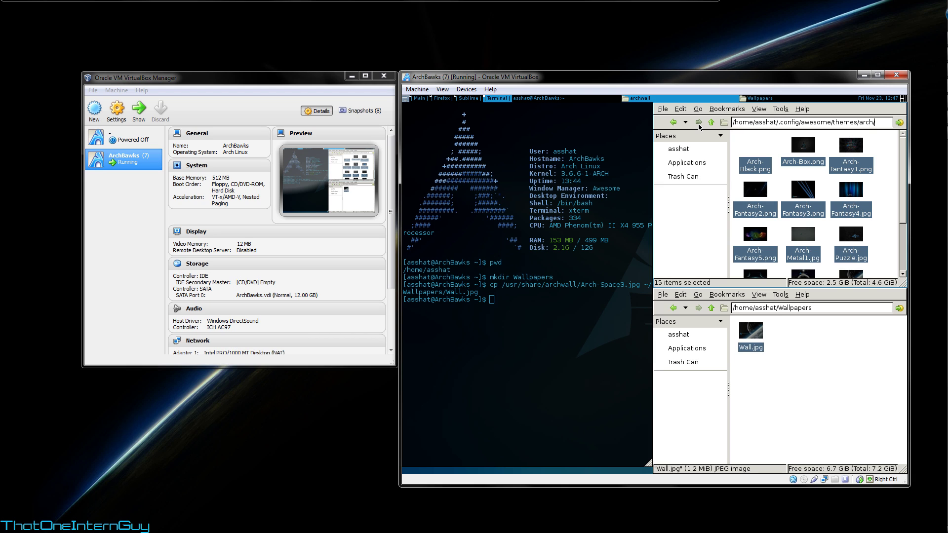
{"action": "key", "text": "BackSpace"}
{"action": "key", "text": "BackSpace"}
{"action": "key", "text": "Return"}
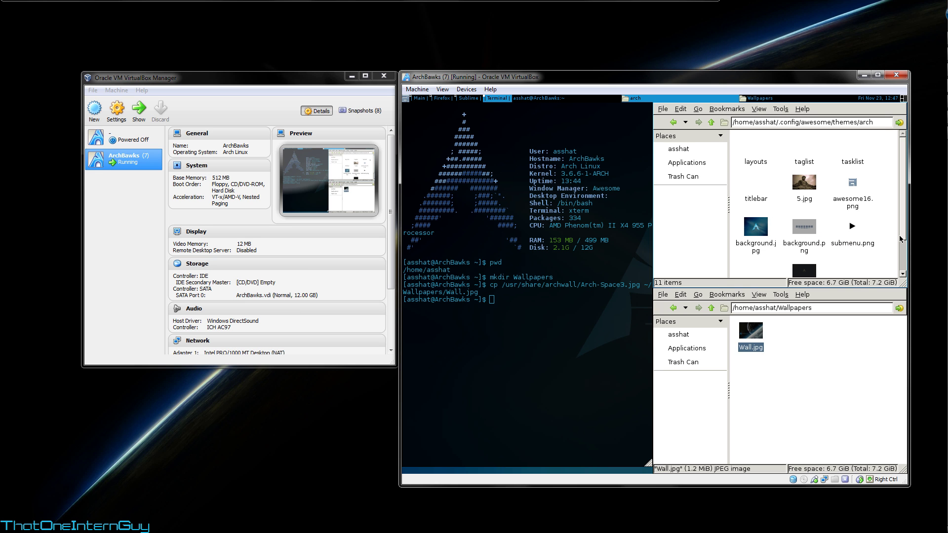
{"action": "scroll", "coordinate": [906, 270], "scroll_direction": "down", "scroll_amount": 2}
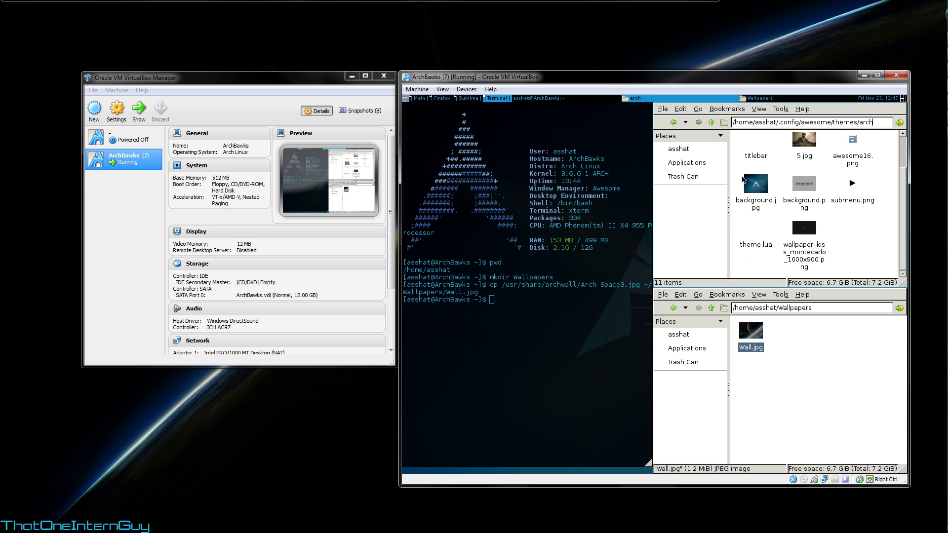
Step: Copy the theme's background.jpg and paste it into the Wallpapers folder
{"action": "left_click", "coordinate": [744, 198]}
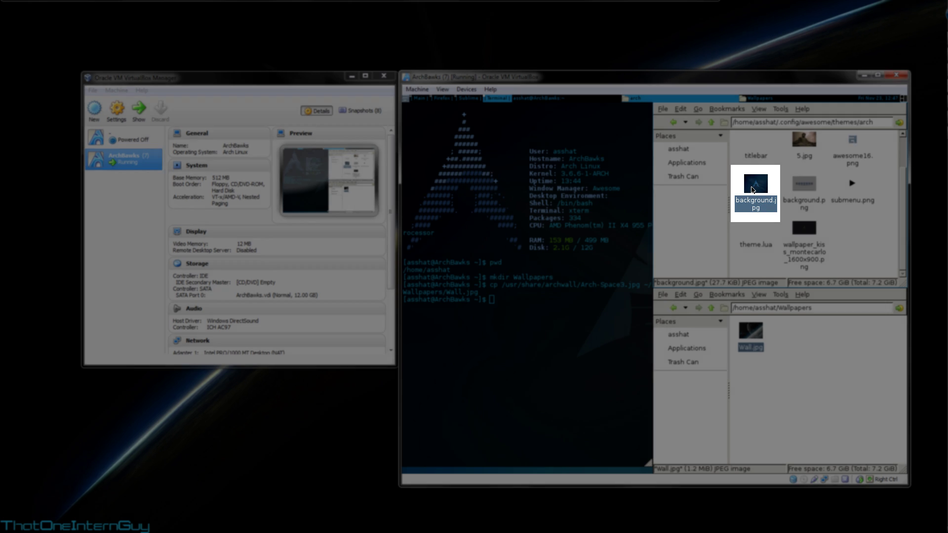
{"action": "right_click", "coordinate": [751, 189]}
{"action": "left_click", "coordinate": [777, 275]}
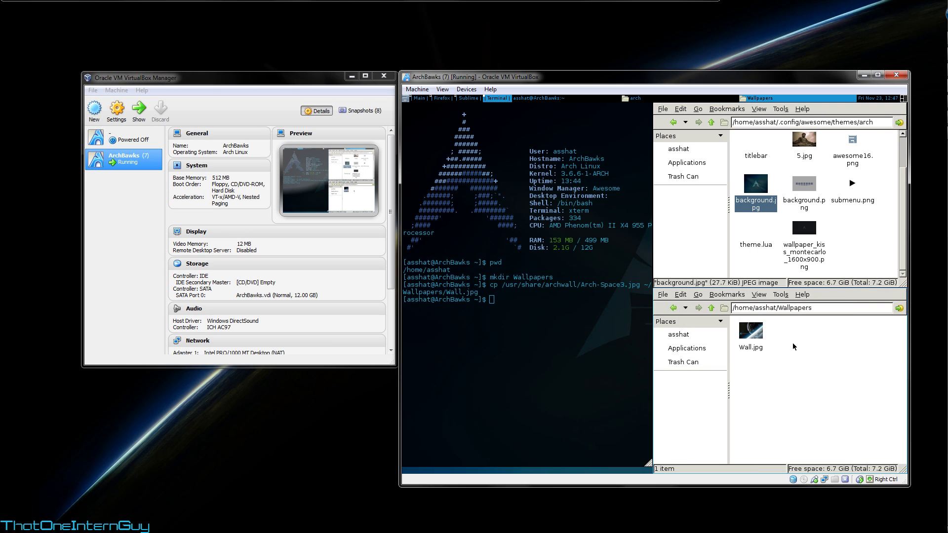
{"action": "right_click", "coordinate": [792, 342]}
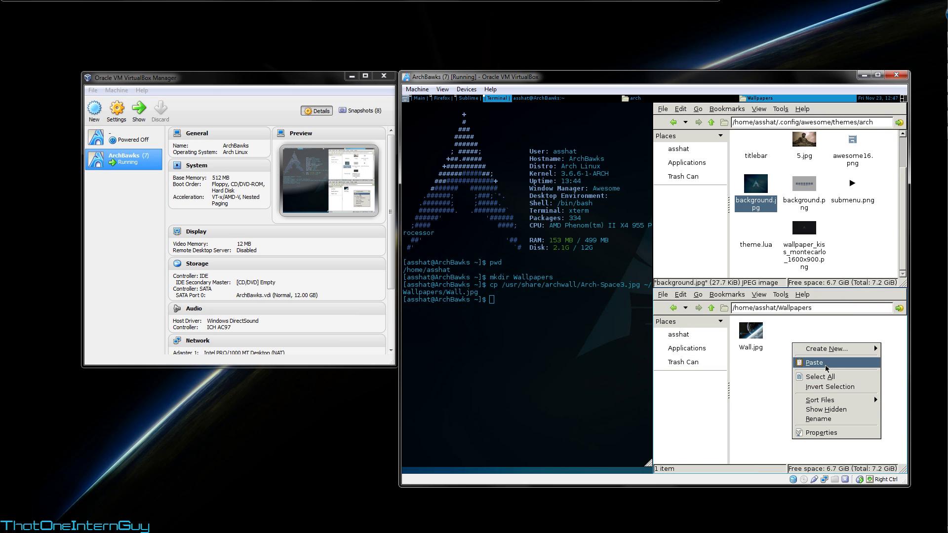
{"action": "left_click", "coordinate": [797, 362]}
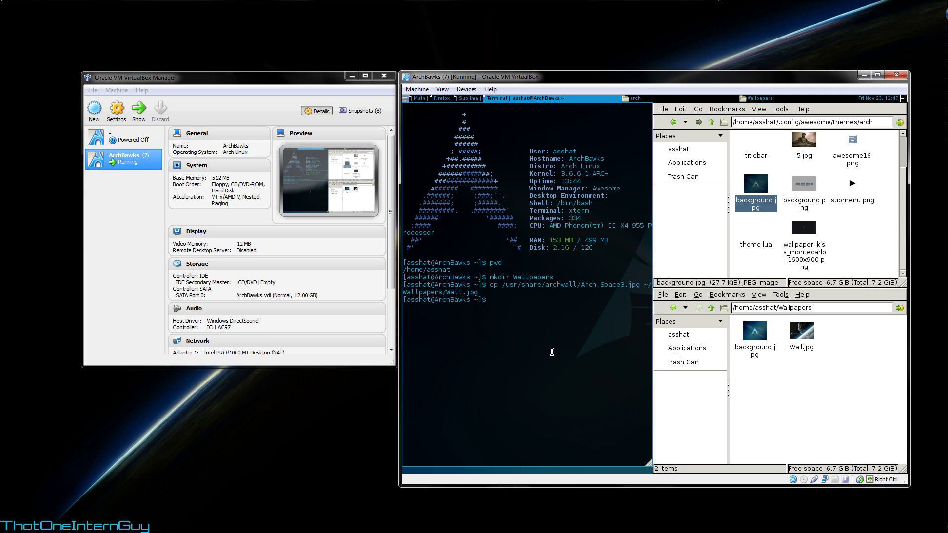
Step: Run cp Wallpapers/Wall.jpg .config/awesome/themes/arch/background.jpg in xterm, which is denied
{"action": "type", "text": "cp Wallpapers/Wall.jpg .config/awesome/themes/"}
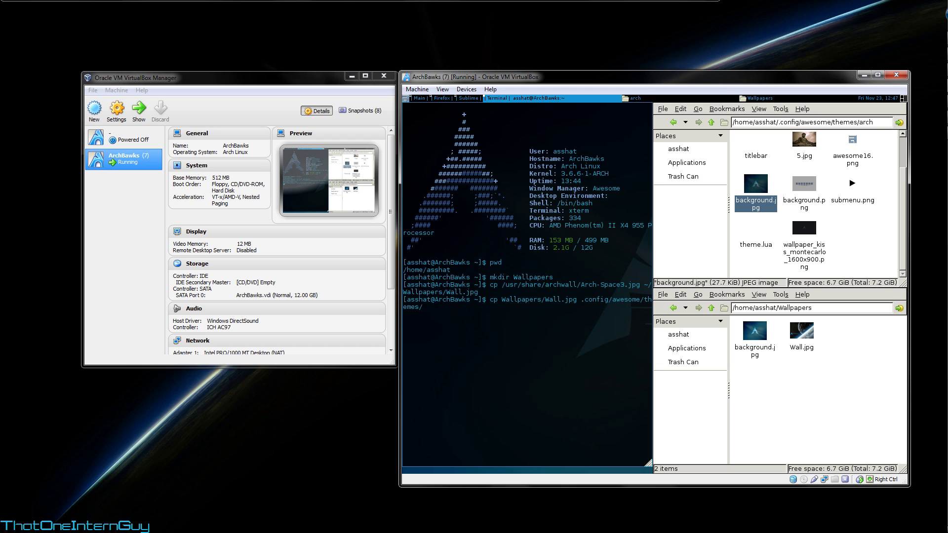
{"action": "type", "text": "arch/bar"}
{"action": "key", "text": "BackSpace"}
{"action": "type", "text": "c"}
{"action": "key", "text": "Tab"}
{"action": "type", "text": "jpg"}
{"action": "key", "text": "Return"}
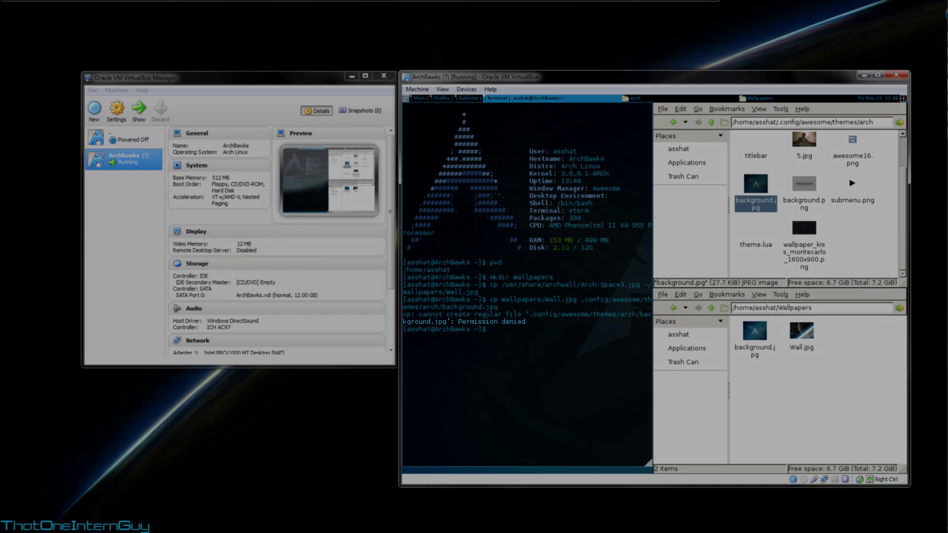
Step: Rerun the same copy command prefixed with sudo to overwrite background.jpg
{"action": "key", "text": "Up"}
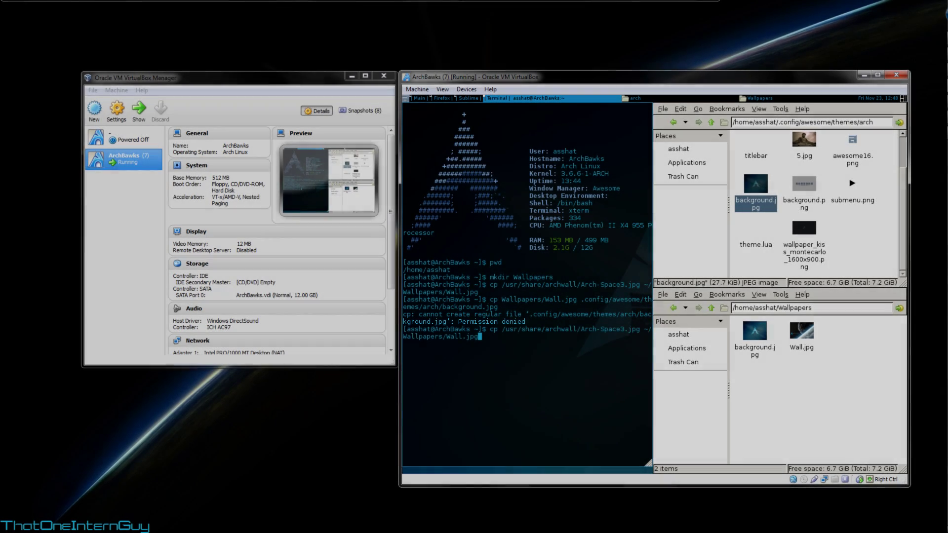
{"action": "key", "text": "Home"}
{"action": "type", "text": "sudo"}
{"action": "key", "text": "Return"}
{"action": "key", "text": "Return"}
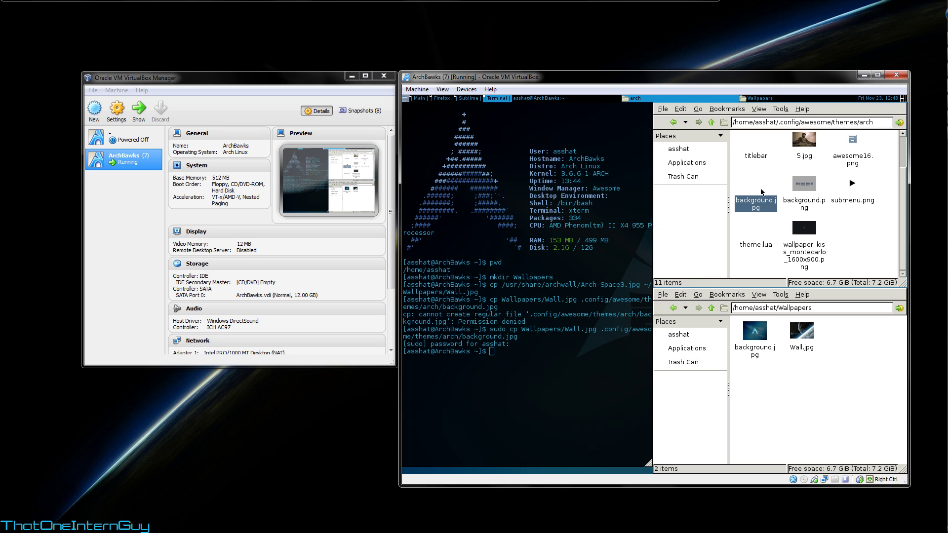
Step: In Sublime Text, open themes/arch/theme.lua in a new tab beside rc.lua
{"action": "key", "text": "super+3"}
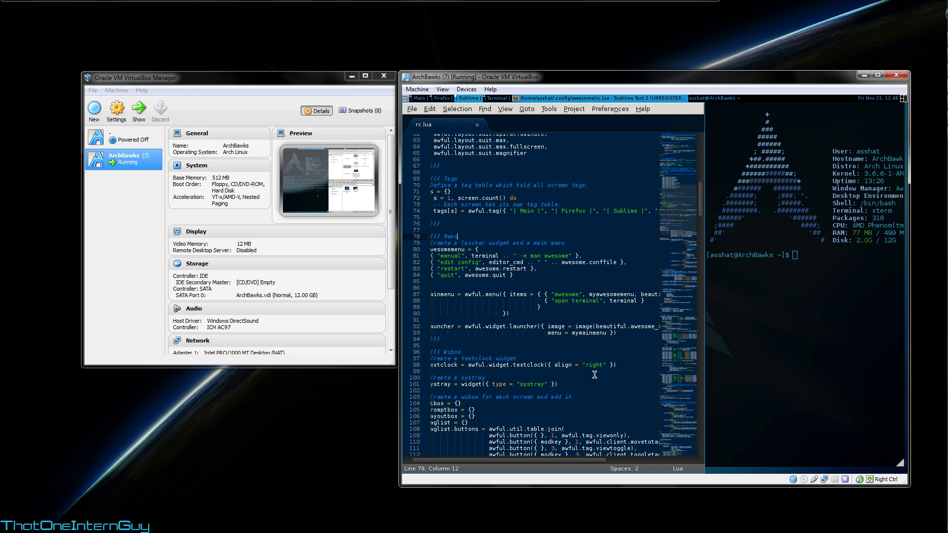
{"action": "left_click", "coordinate": [546, 242]}
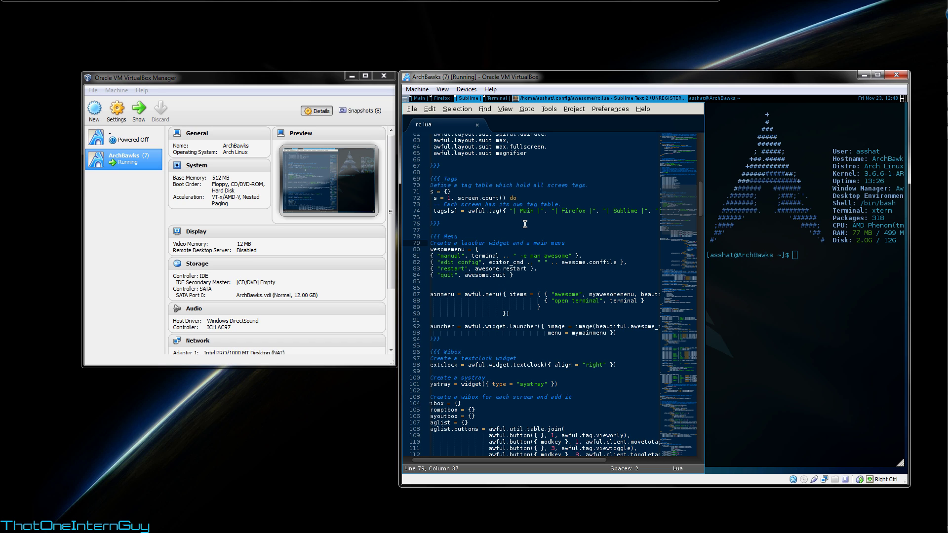
{"action": "key", "text": "ctrl+o"}
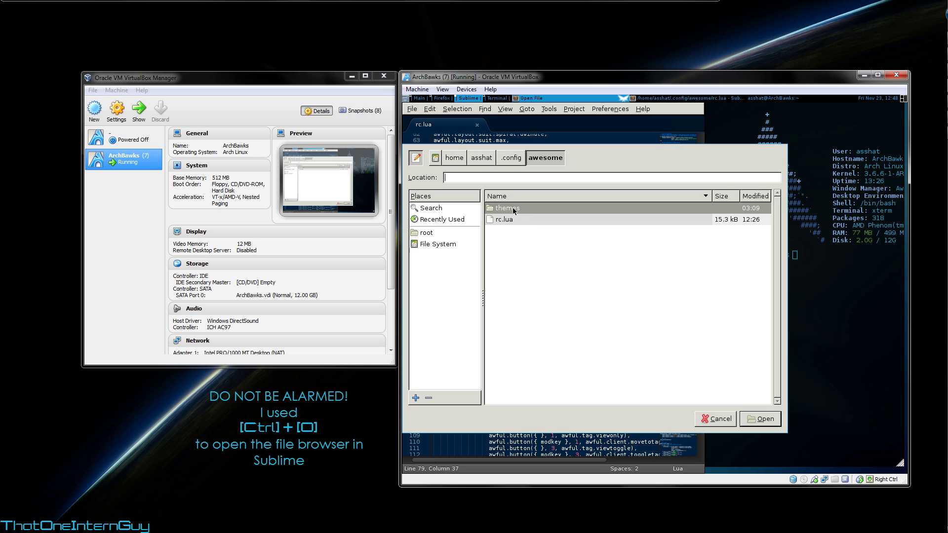
{"action": "double_click", "coordinate": [514, 209]}
{"action": "double_click", "coordinate": [508, 230]}
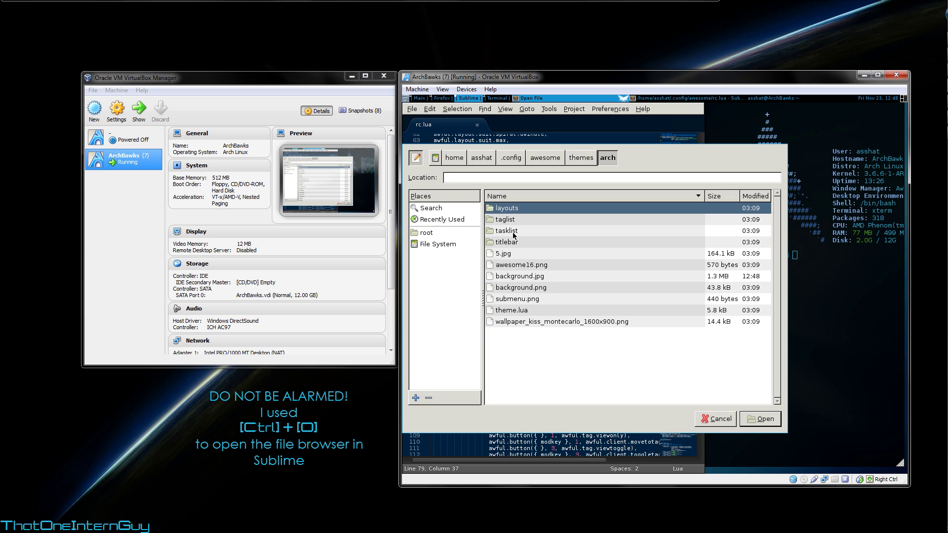
{"action": "left_click", "coordinate": [517, 310]}
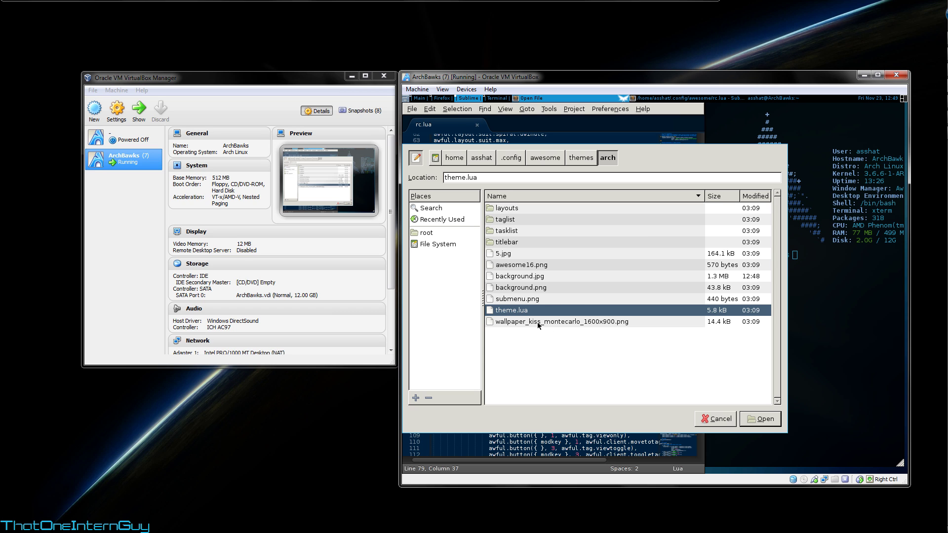
{"action": "double_click", "coordinate": [522, 314]}
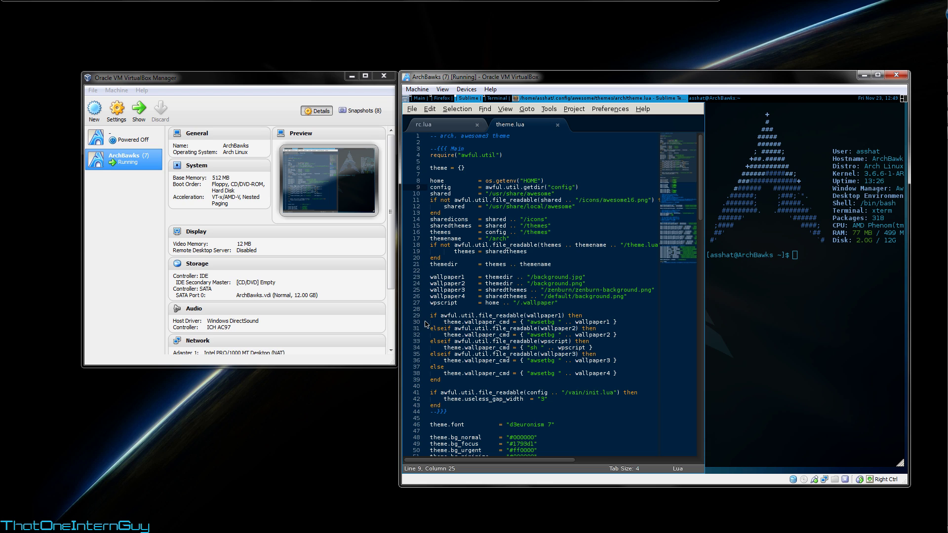
Step: Find the awsetbg wallpaper command on line 30 of theme.lua
{"action": "left_click", "coordinate": [537, 323]}
{"action": "double_click", "coordinate": [546, 323]}
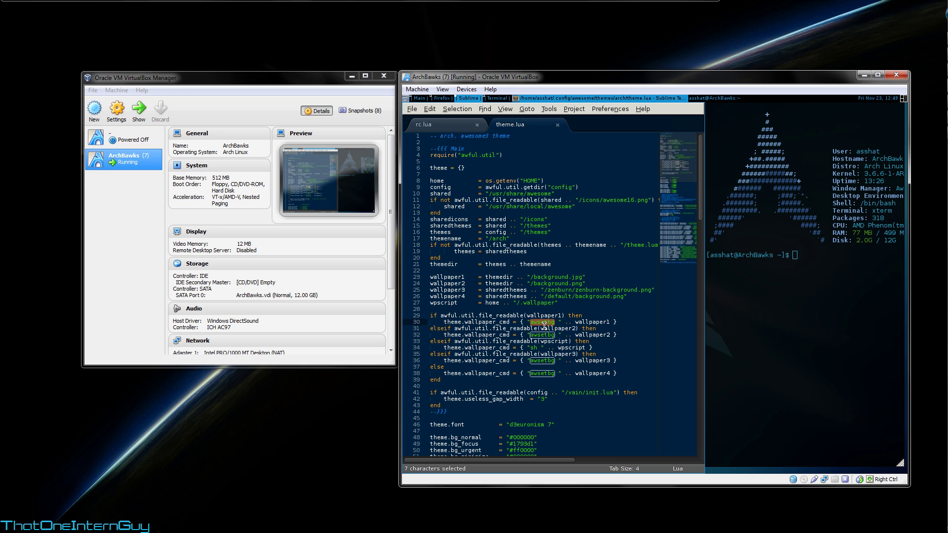
{"action": "left_click", "coordinate": [545, 323]}
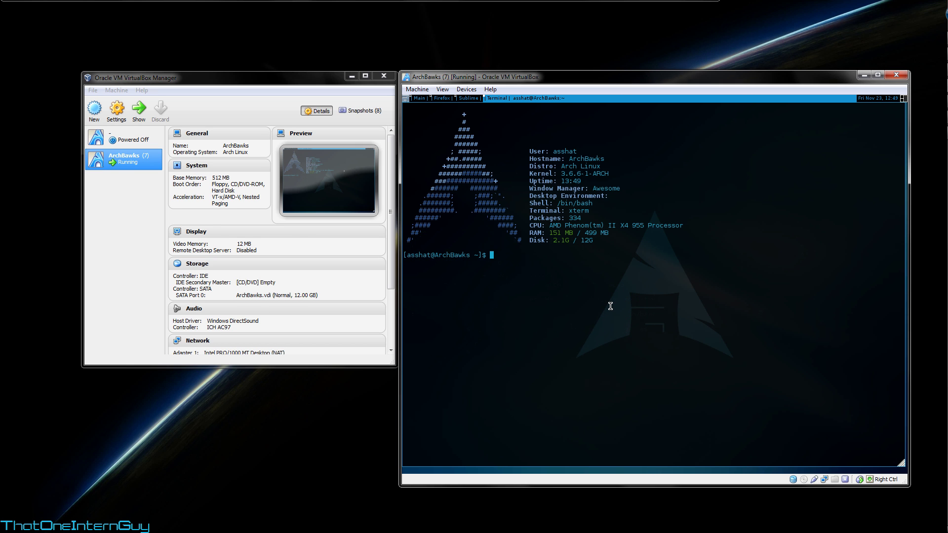
Step: Run awsetbg -h in the terminal to list its wallpaper options
{"action": "type", "text": "awsetbg -h"}
{"action": "key", "text": "Return"}
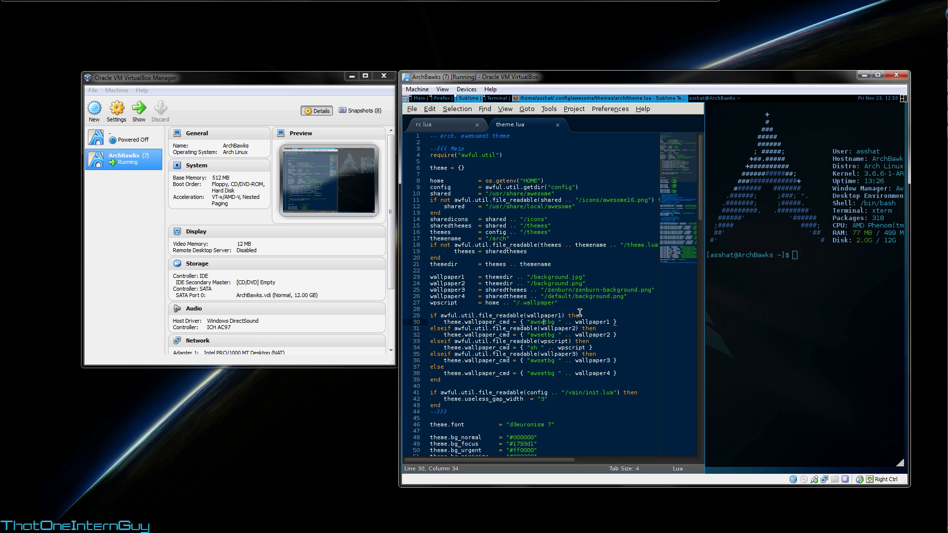
Step: Add -a after awsetbg on line 30 of theme.lua to maximize the wallpaper
{"action": "left_click", "coordinate": [552, 324]}
{"action": "key", "text": "Down"}
{"action": "key", "text": "Down"}
{"action": "key", "text": "Down"}
{"action": "key", "text": "Up"}
{"action": "key", "text": "Up"}
{"action": "key", "text": "Up"}
{"action": "type", "text": "-a"}
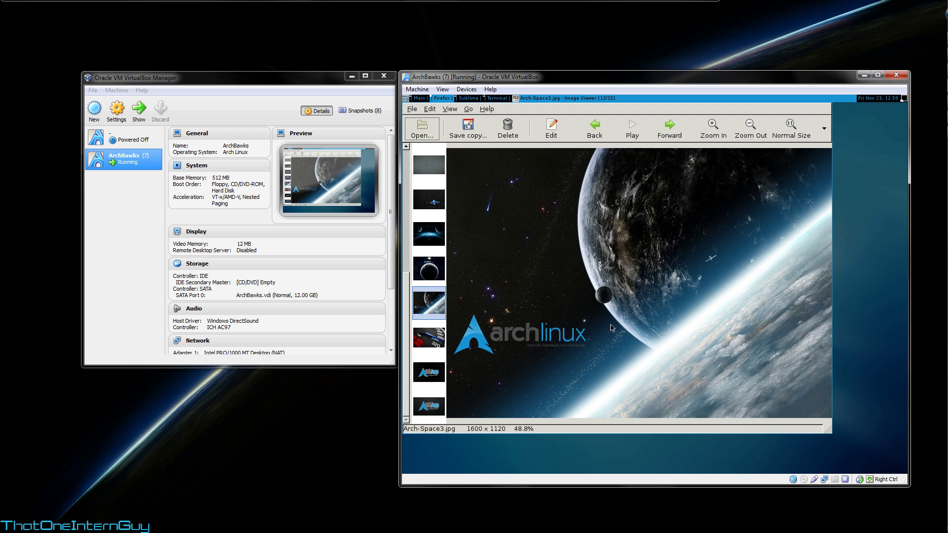
Step: Close the Ristretto image viewer with Ctrl+Q
{"action": "key", "text": "ctrl+q"}
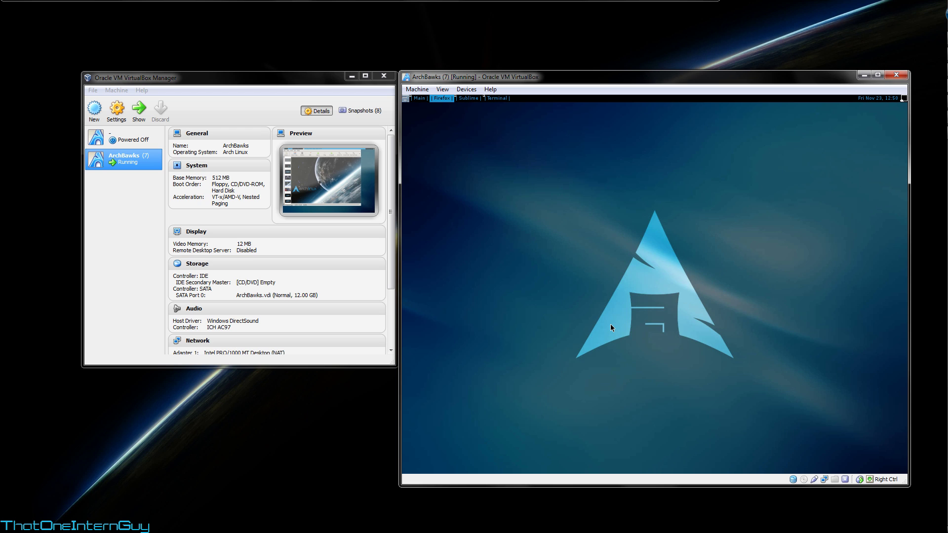